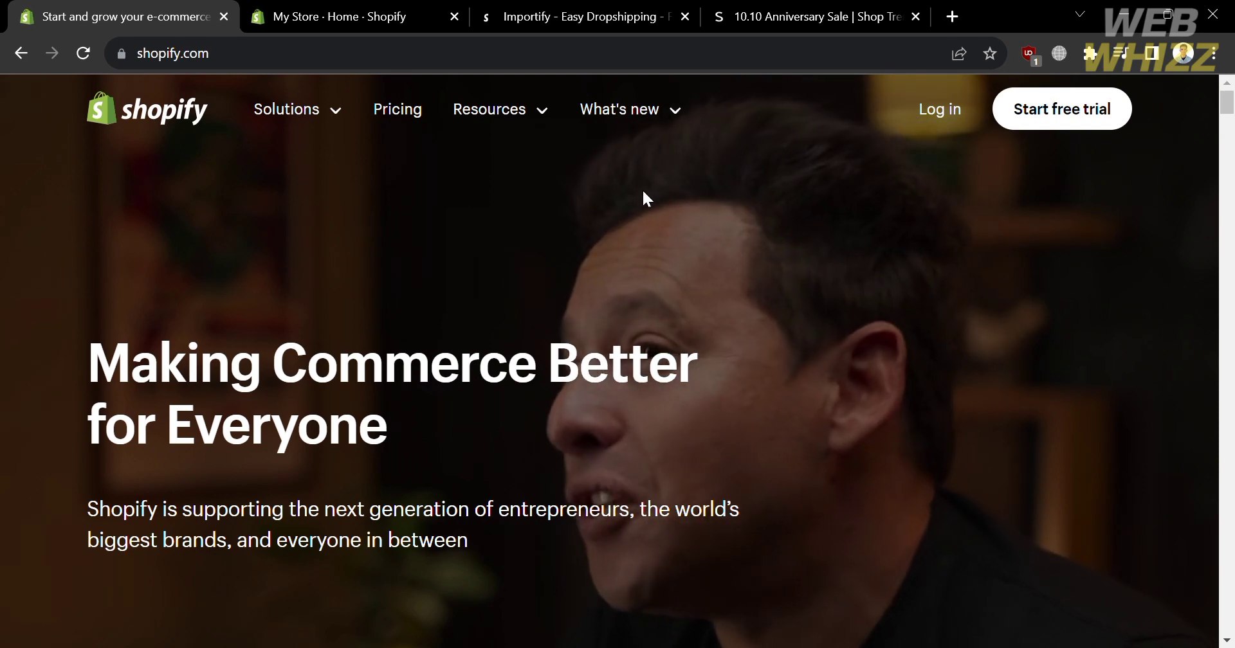
Look through the Shopify homepage, from the introduction to the closing free-trial section.
scroll(601, 276, "down", 8)
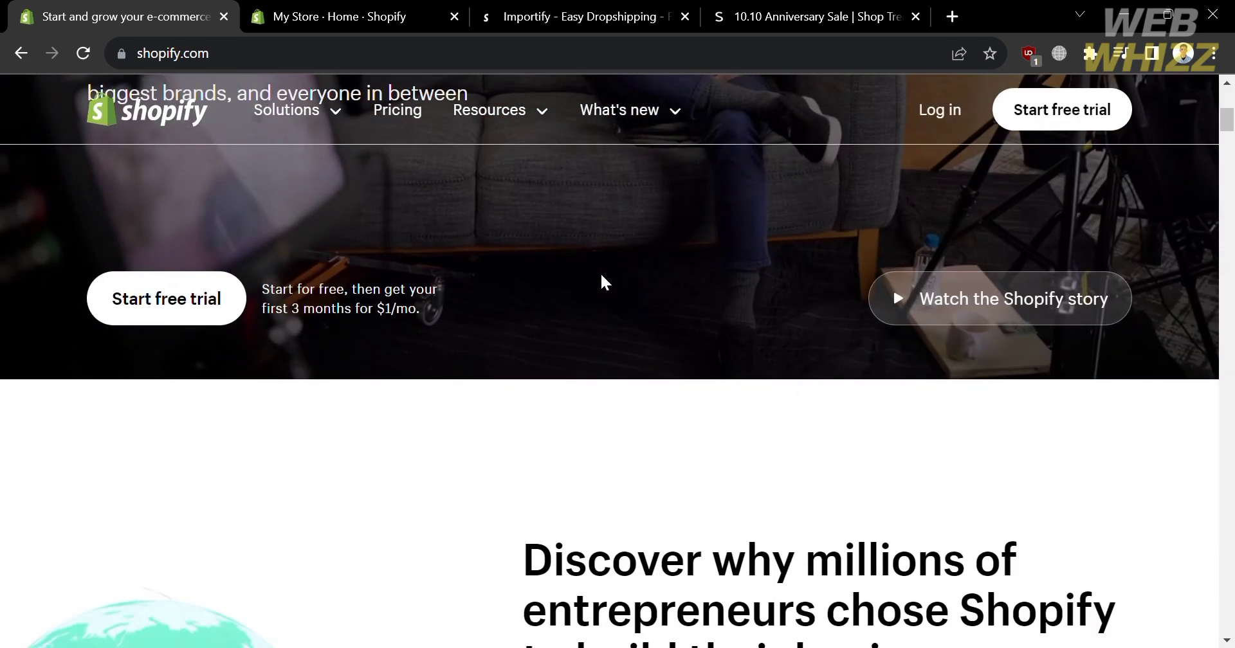
scroll(605, 277, "down", 10)
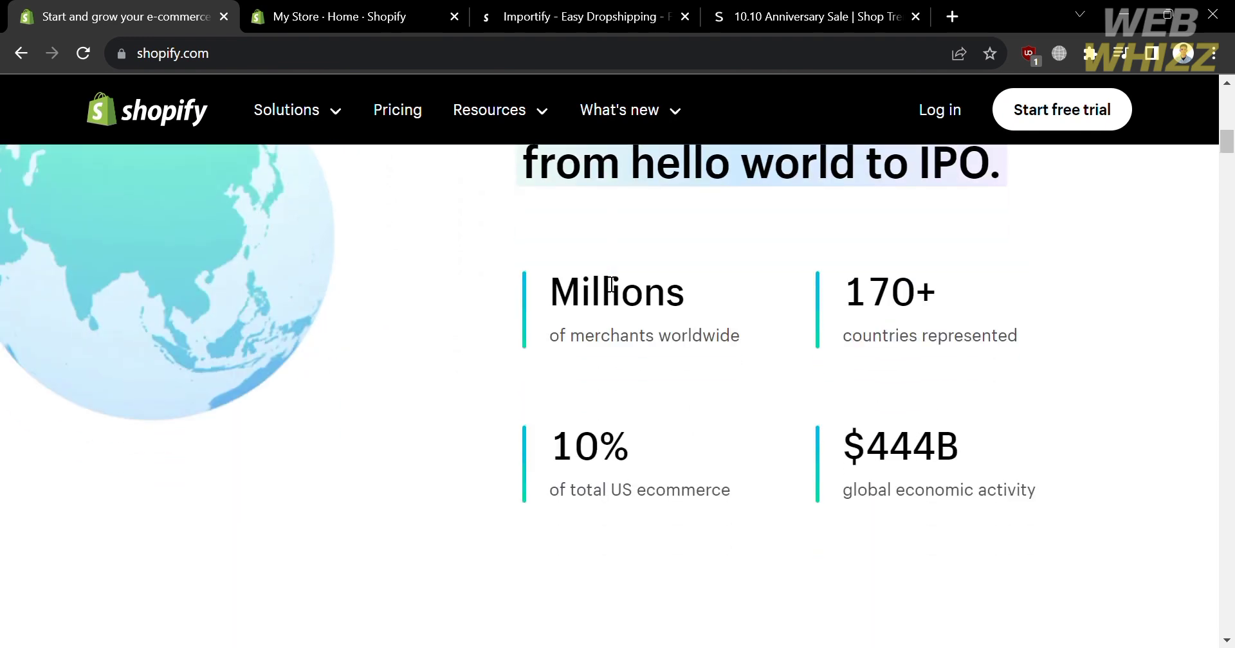
scroll(611, 284, "down", 6)
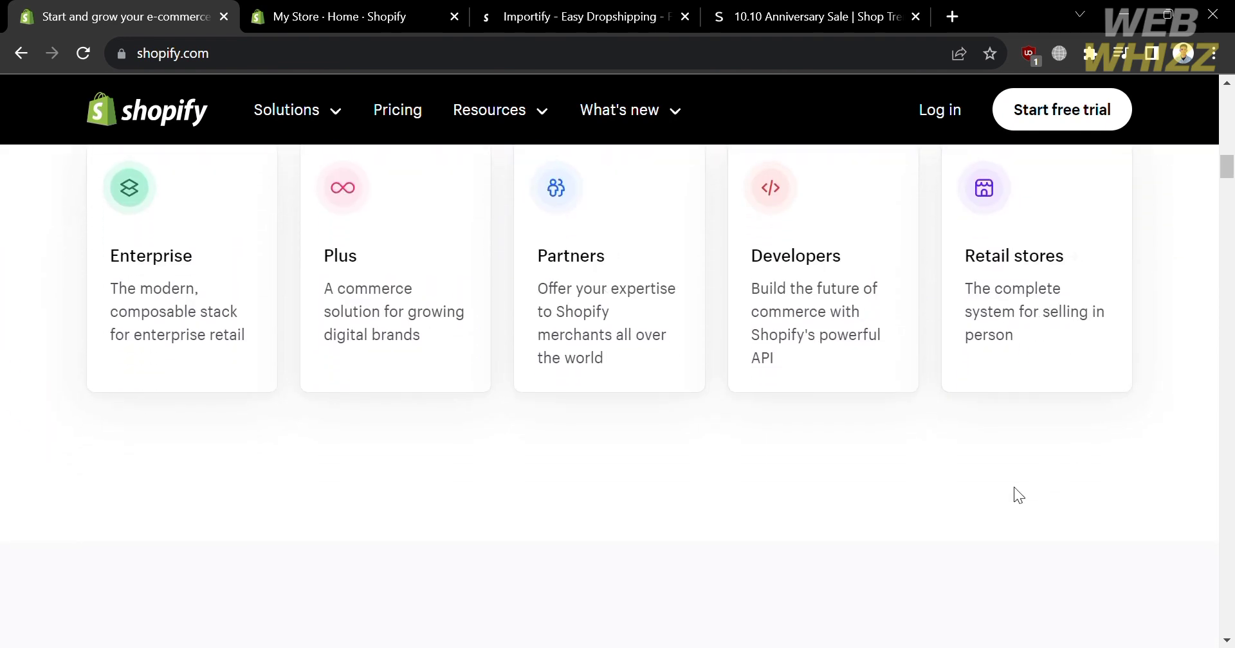
scroll(1014, 492, "down", 5)
scroll(1014, 487, "down", 4)
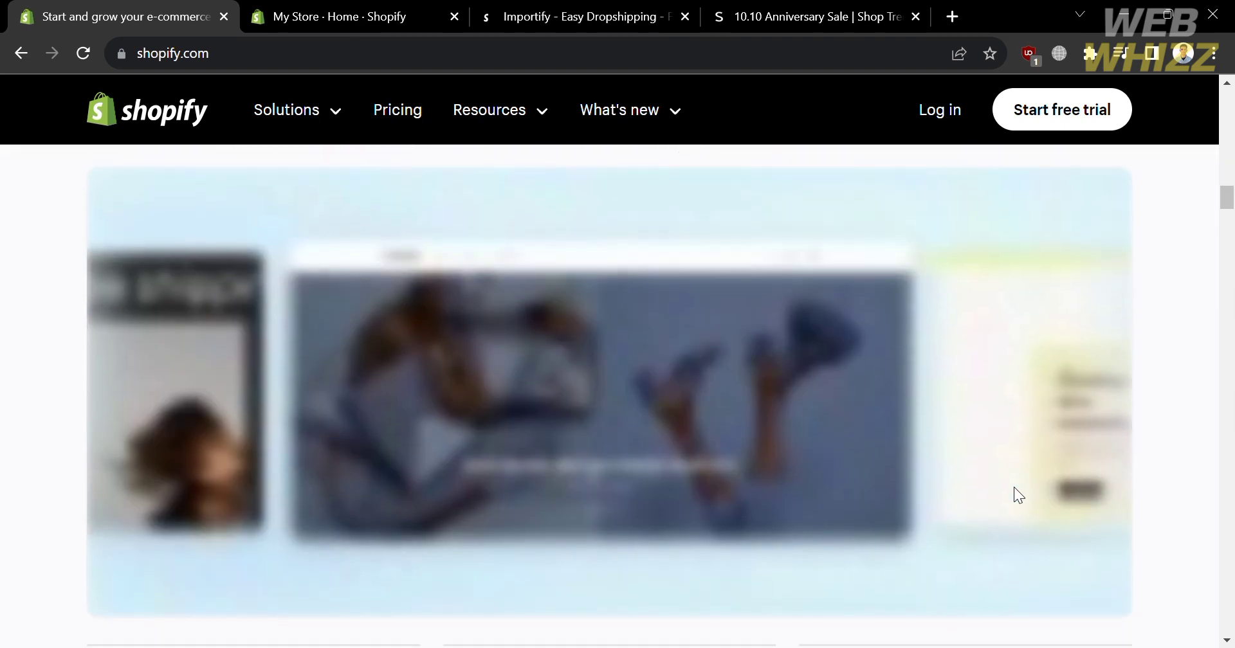
scroll(1014, 488, "down", 4)
scroll(1014, 488, "down", 14)
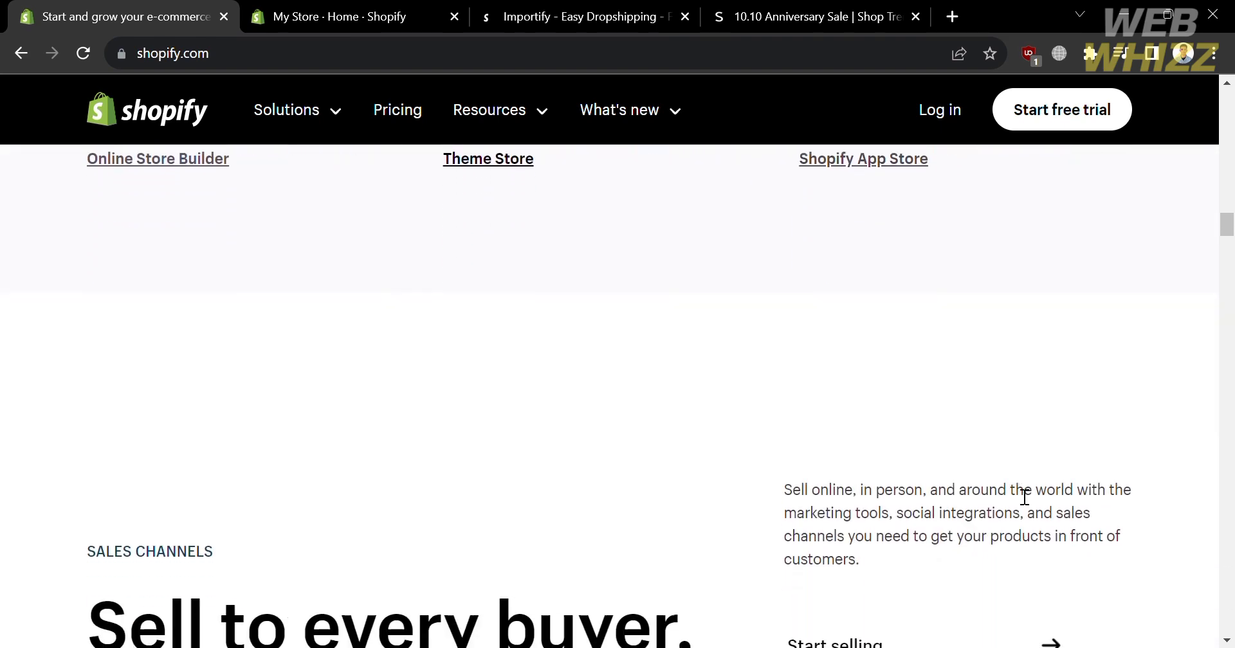
scroll(1014, 487, "down", 6)
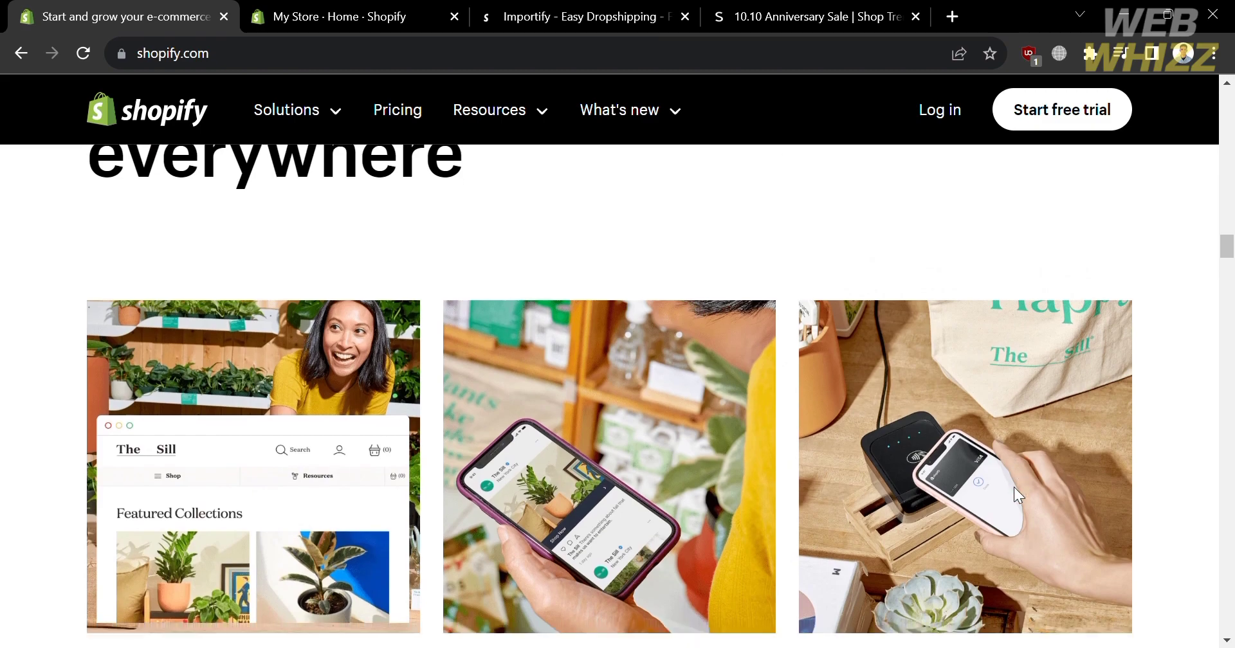
scroll(1023, 496, "down", 18)
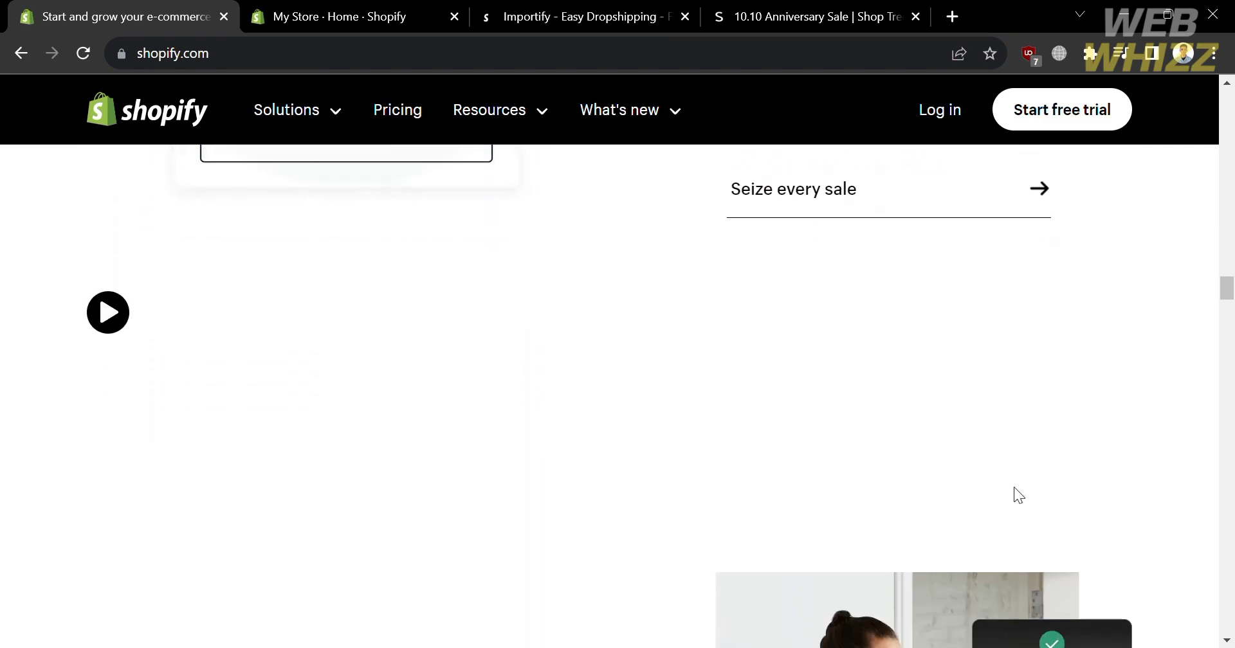
scroll(1015, 489, "down", 15)
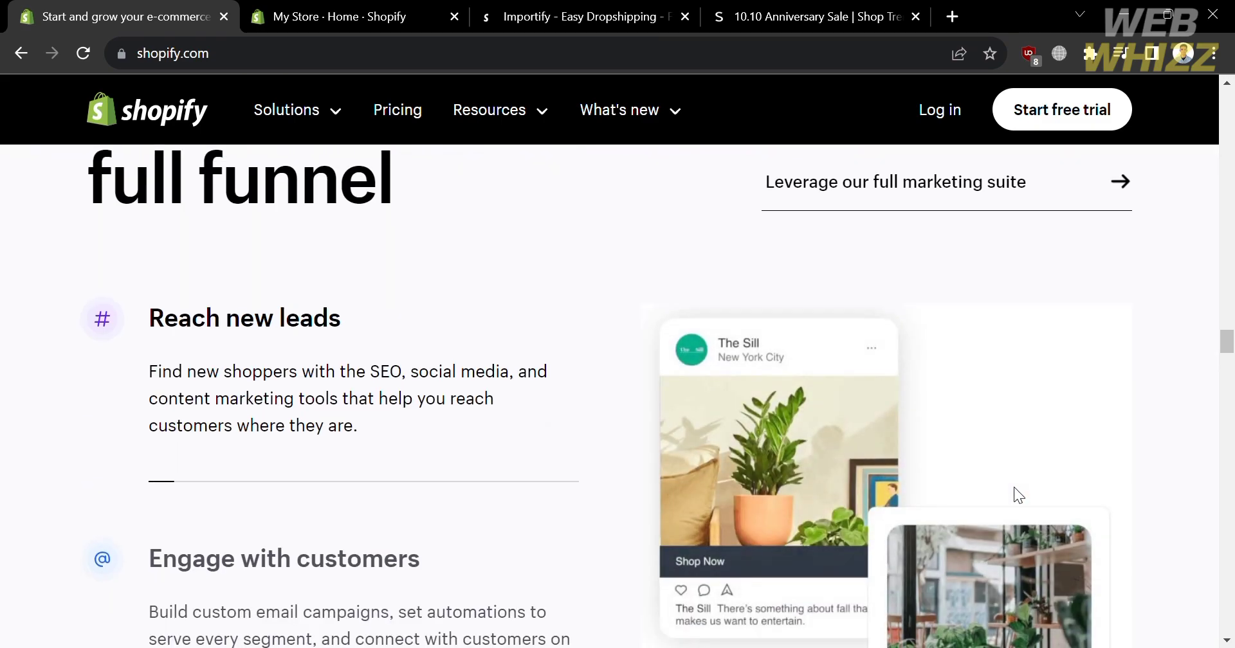
scroll(1021, 496, "down", 15)
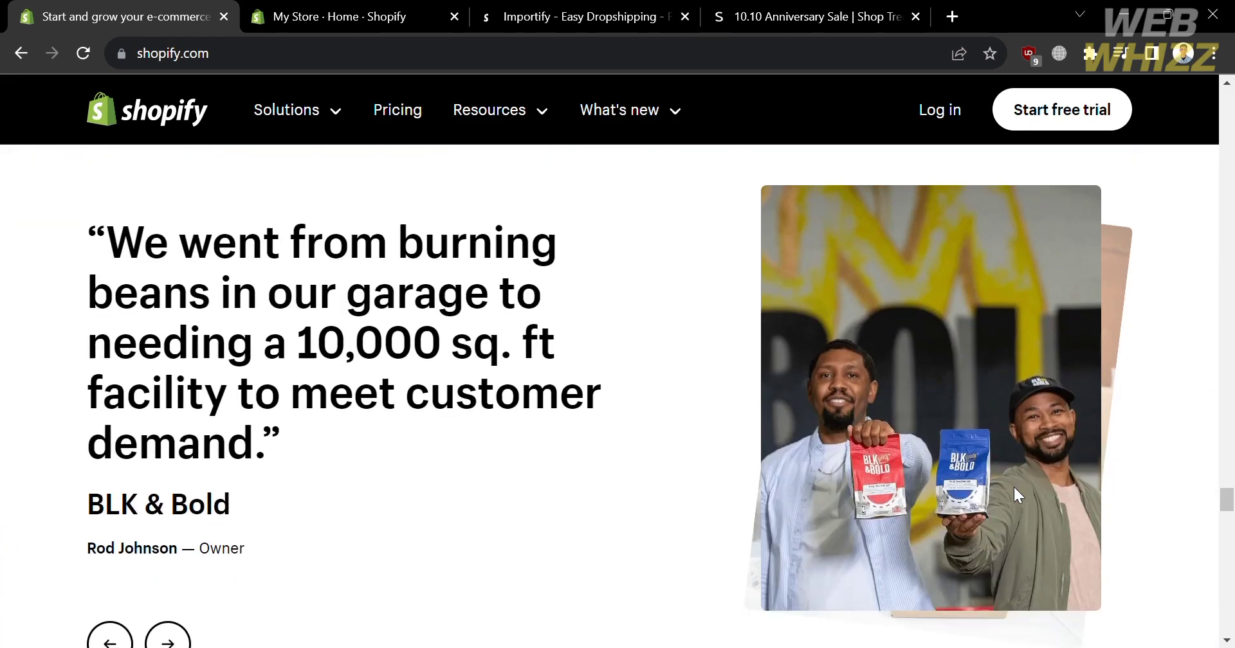
scroll(1013, 496, "down", 15)
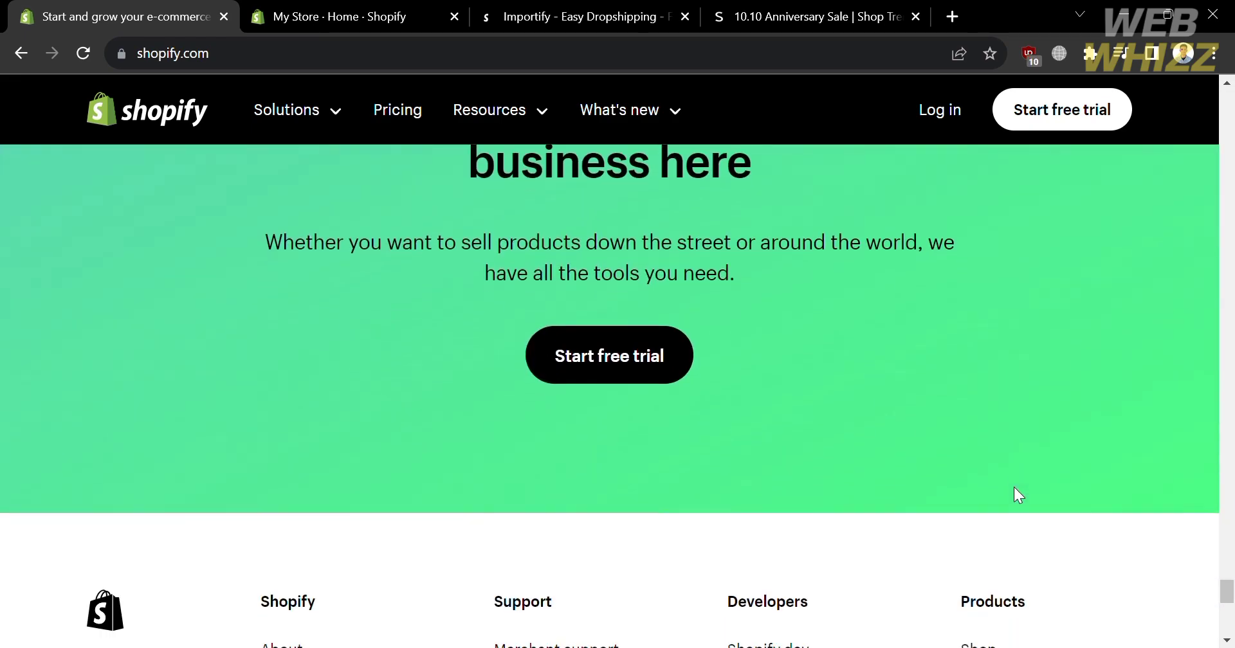
scroll(1014, 492, "up", 6)
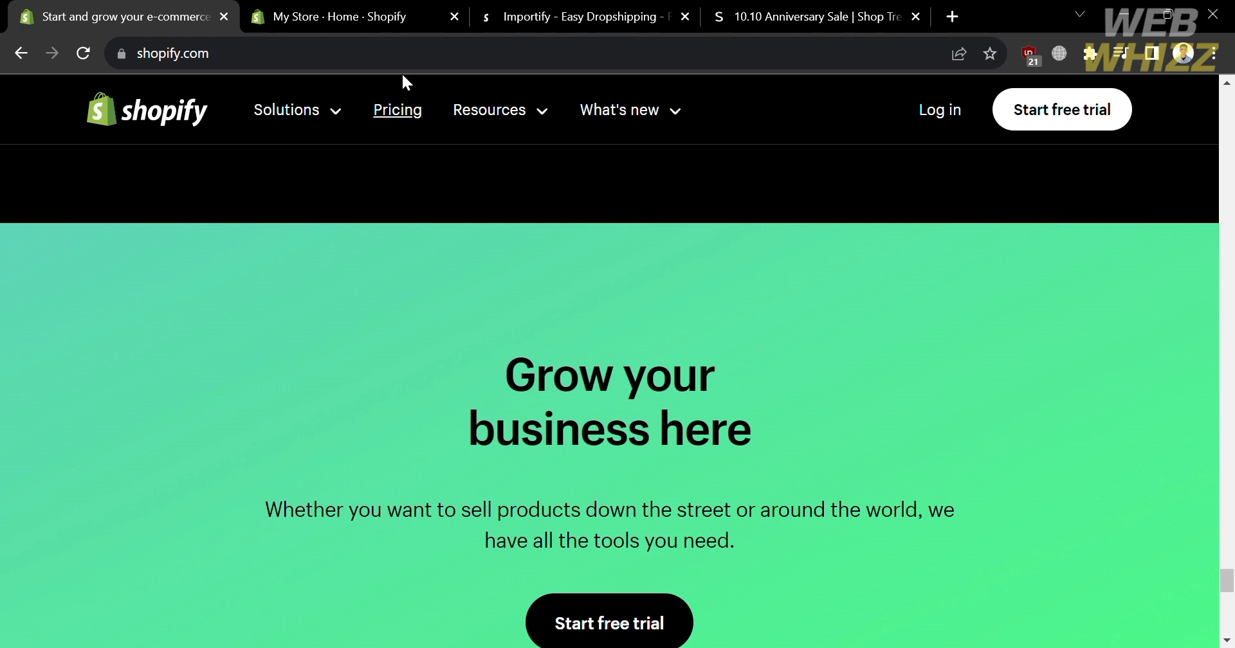
Open Shopify's pricing page and compare the monthly prices and included features of the Basic, Shopify and Advanced plans.
left_click(398, 115)
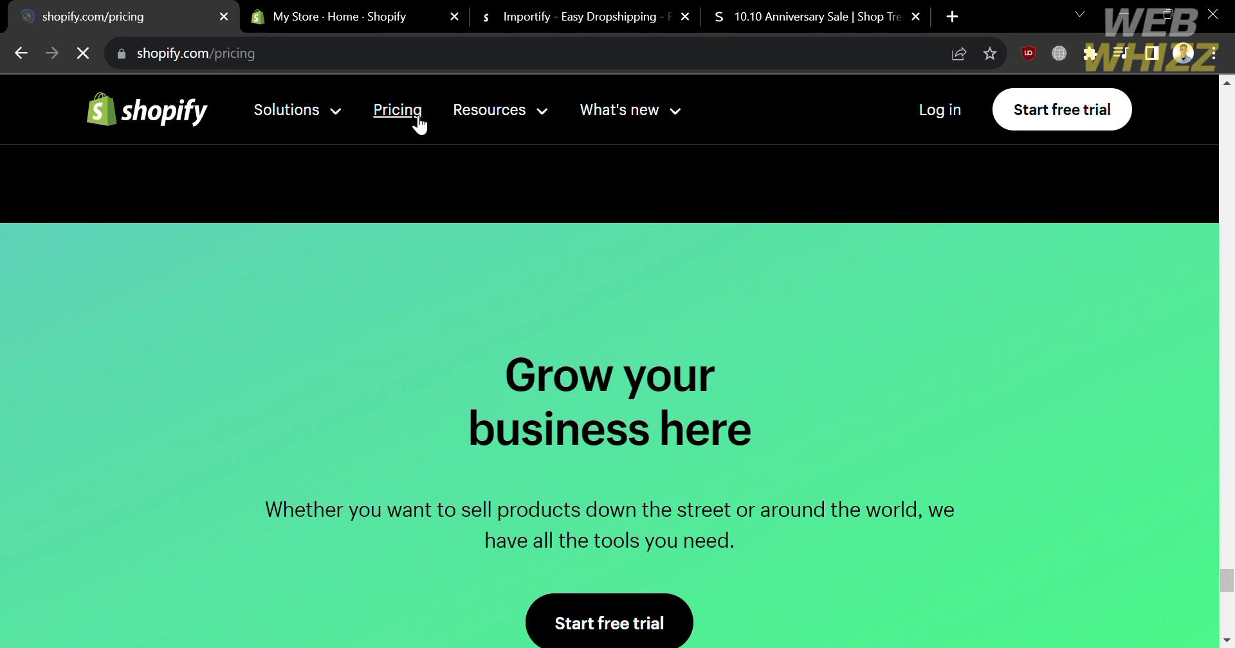
scroll(522, 345, "down", 8)
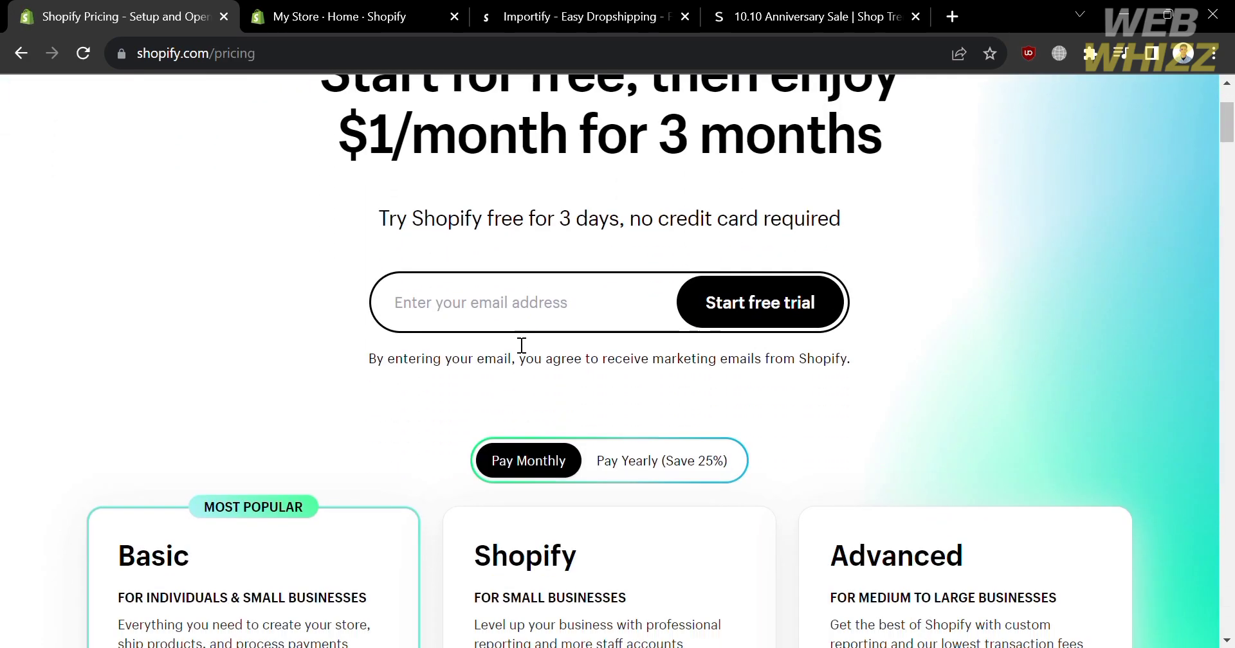
scroll(521, 345, "down", 4)
scroll(522, 345, "down", 10)
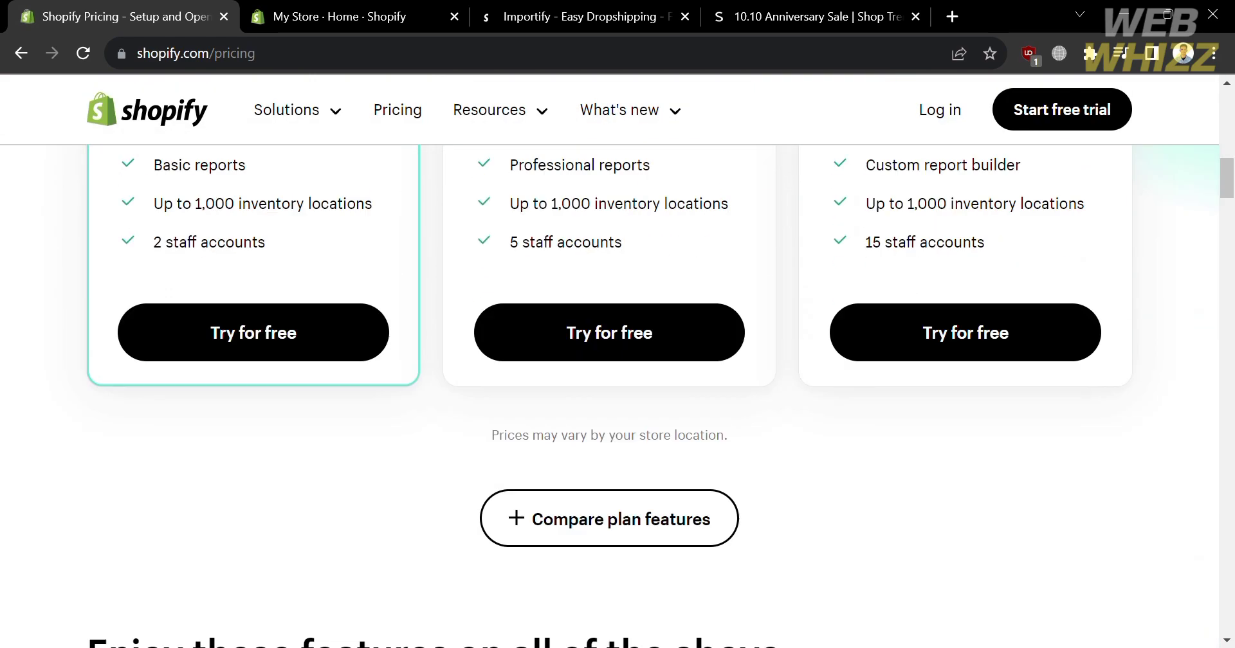
scroll(511, 336, "up", 7)
scroll(511, 336, "up", 7)
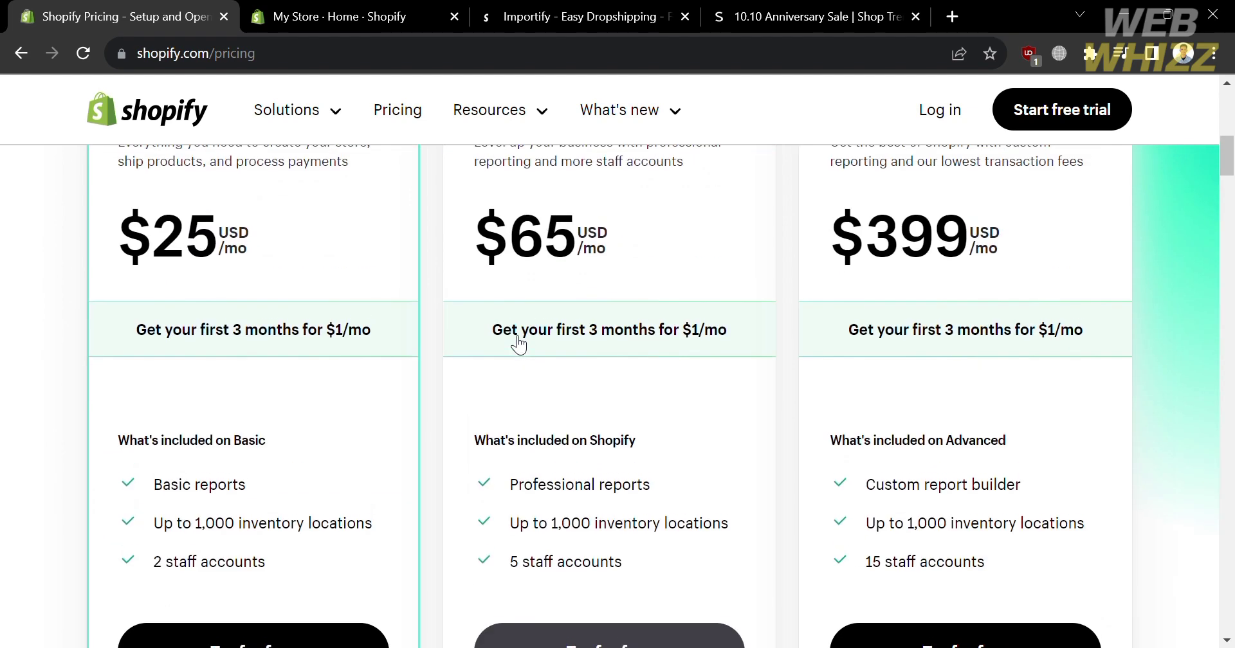
scroll(521, 346, "up", 1)
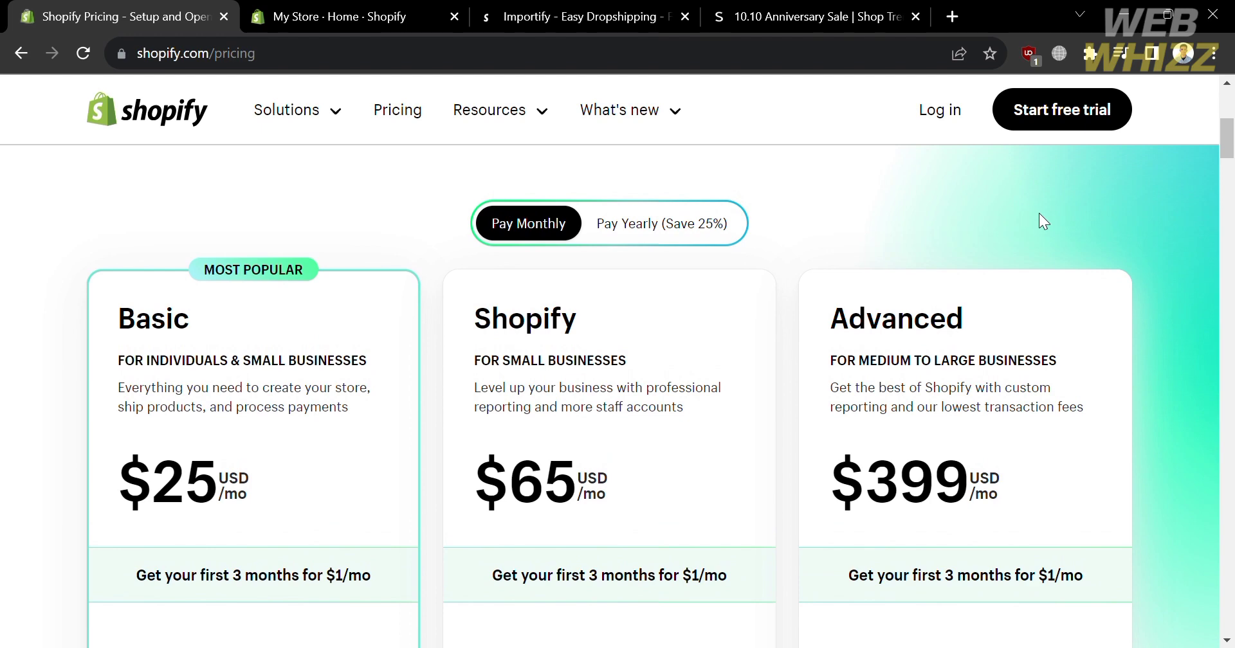
scroll(1040, 214, "down", 6)
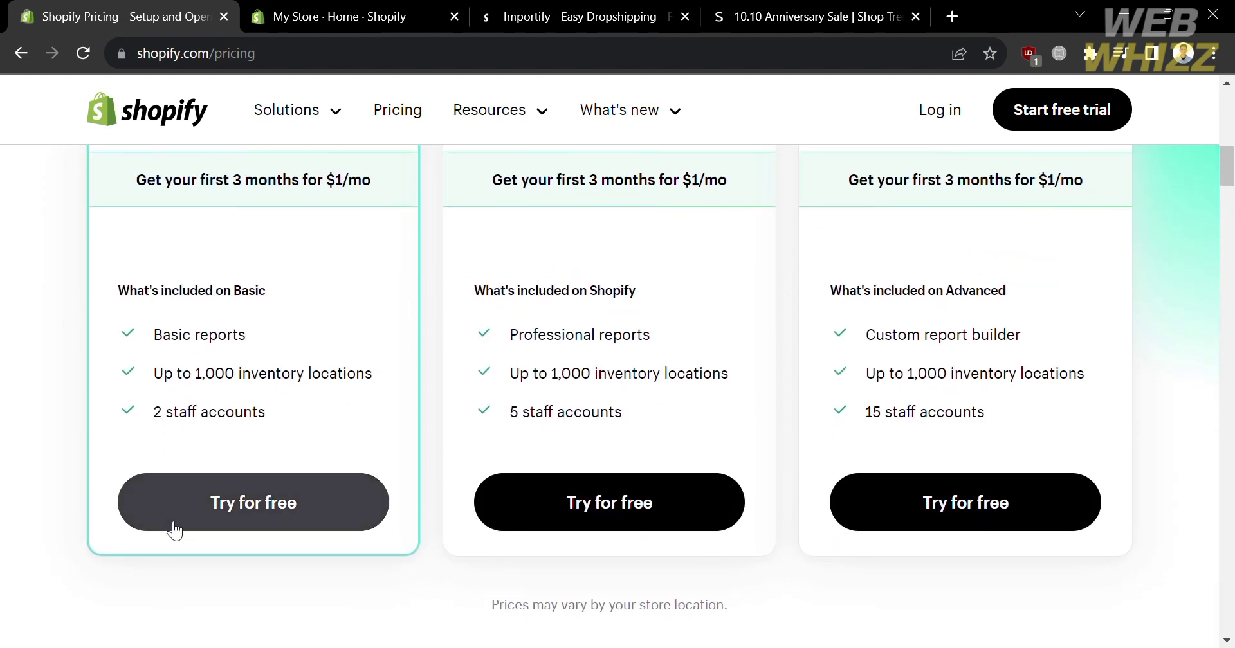
scroll(289, 511, "up", 5)
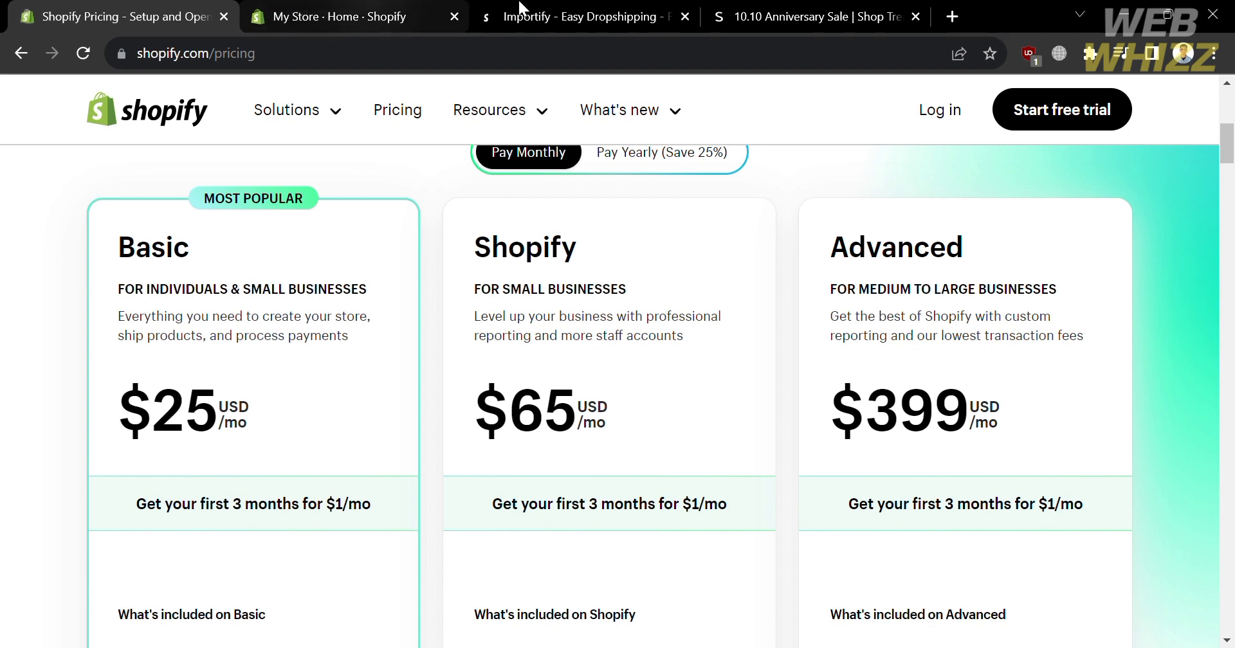
Switch to the My Store admin home page and collapse the trial notice to view the setup guide.
left_click(364, 13)
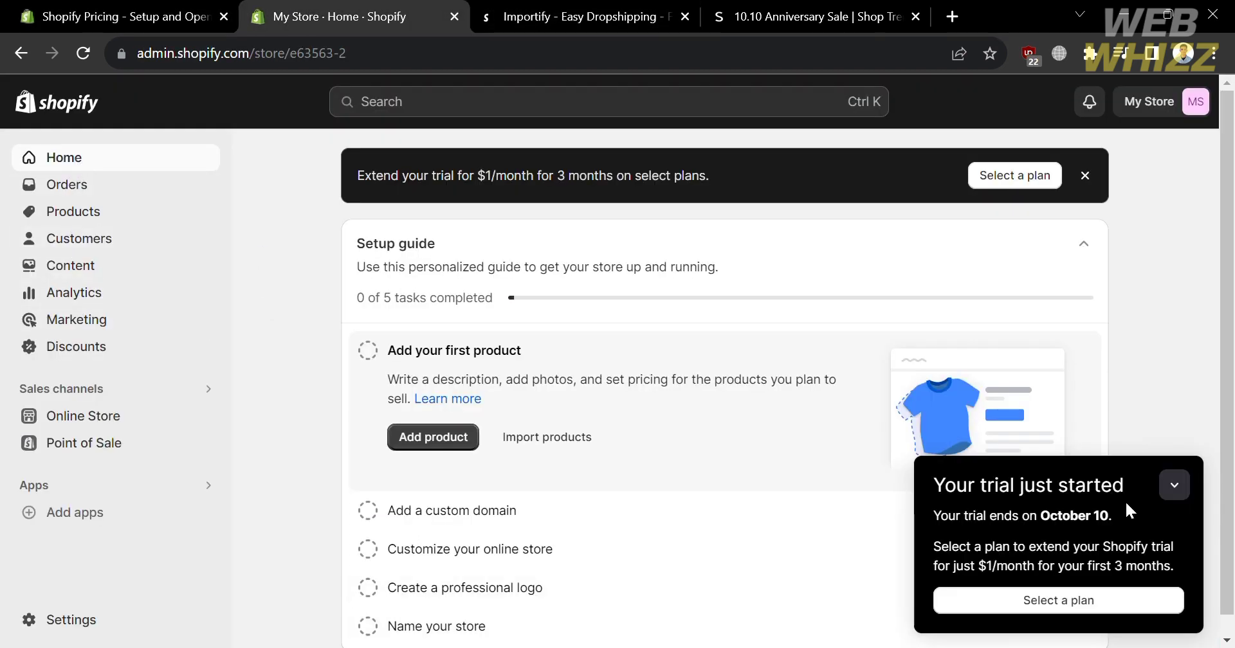
left_click(1175, 486)
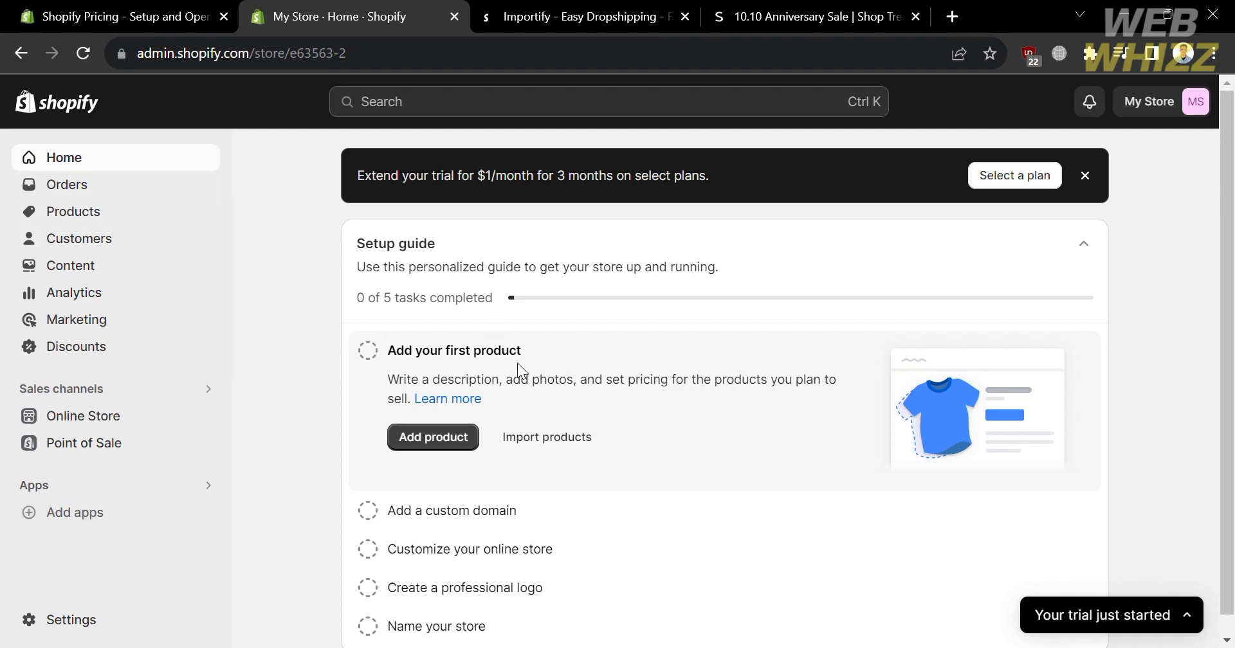
scroll(517, 363, "down", 1)
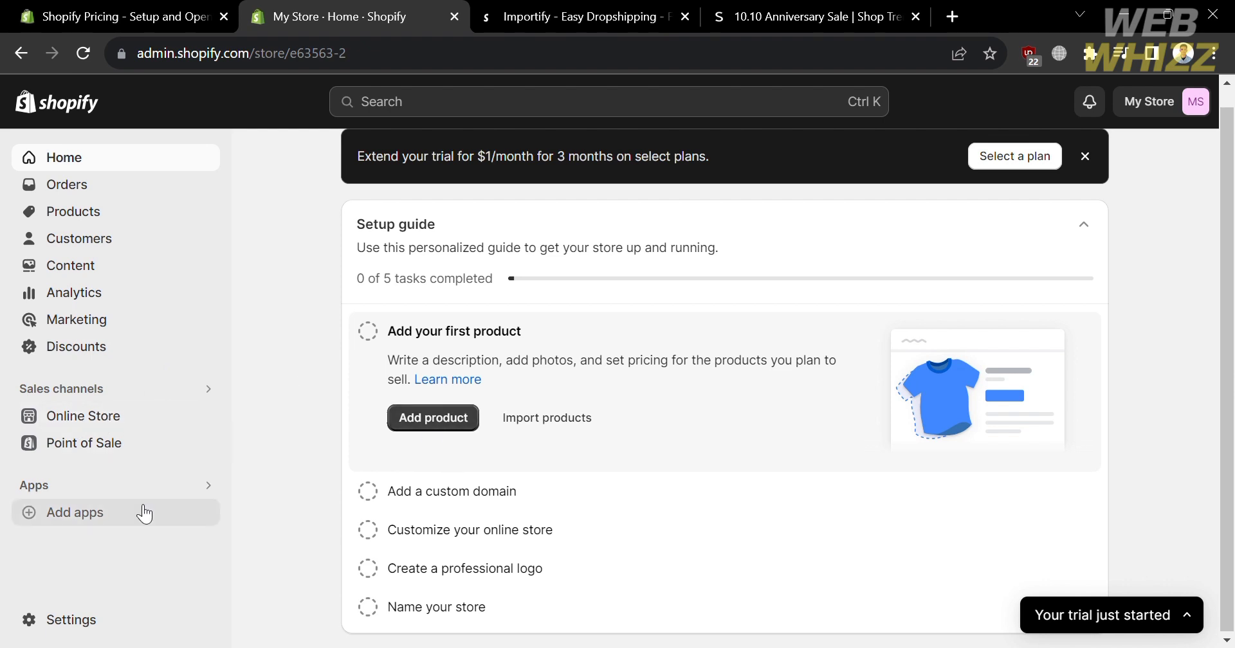
Open the store's recommended apps for adding and continue to the Shopify App Store.
left_click(45, 521)
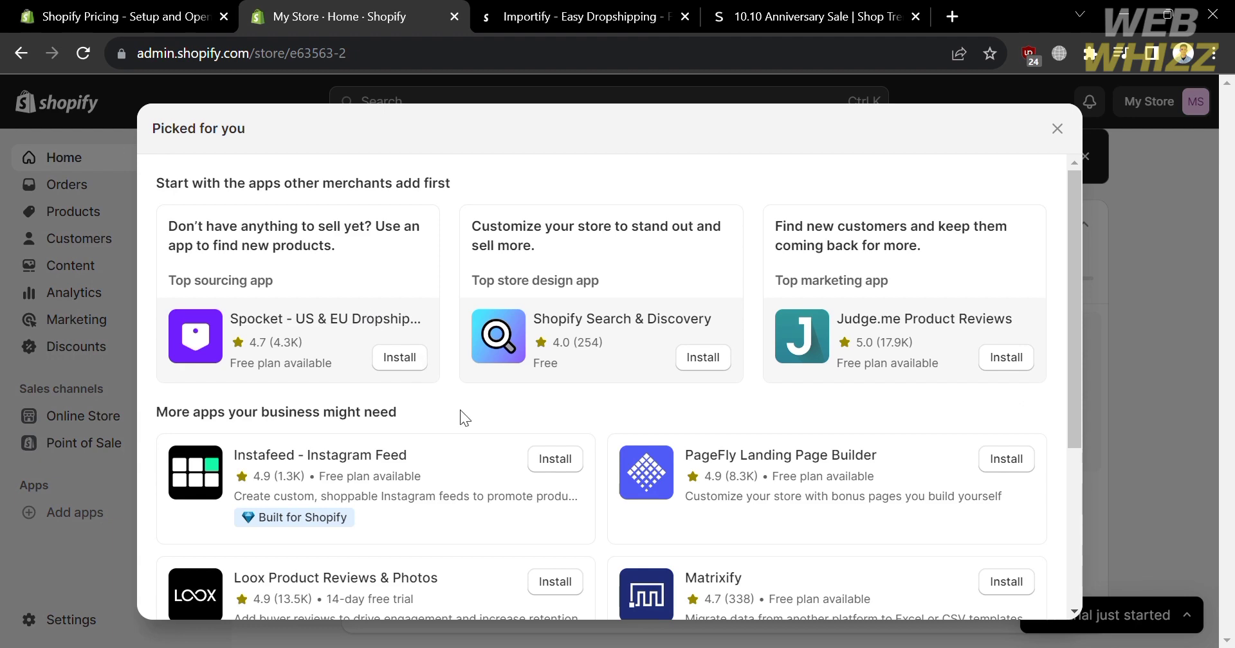
scroll(461, 410, "down", 4)
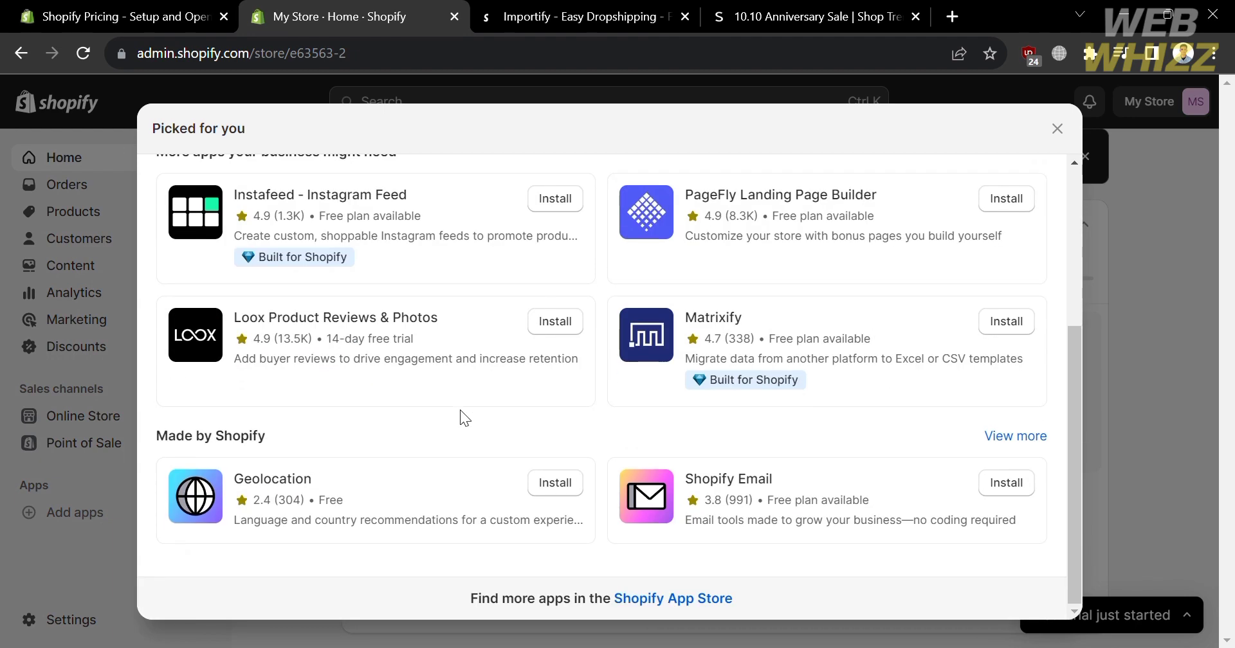
left_click(654, 599)
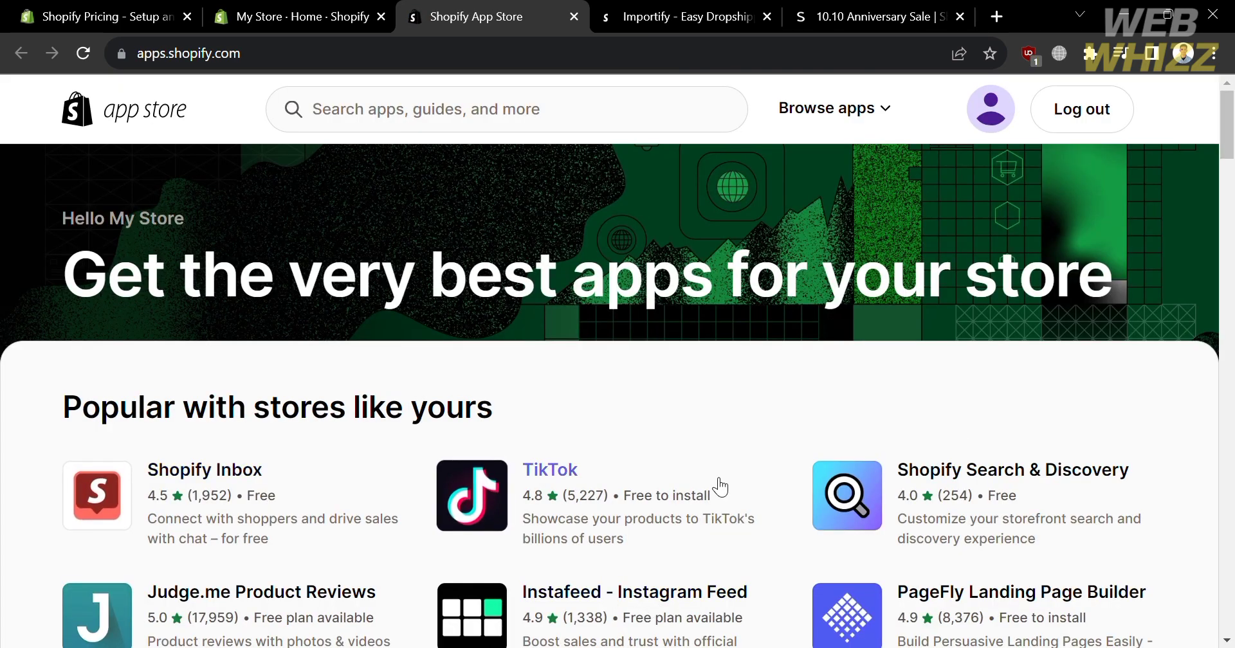
Search the Shopify App Store for "importify" and open the Importify - Easy Dropshipping listing.
scroll(718, 486, "down", 10)
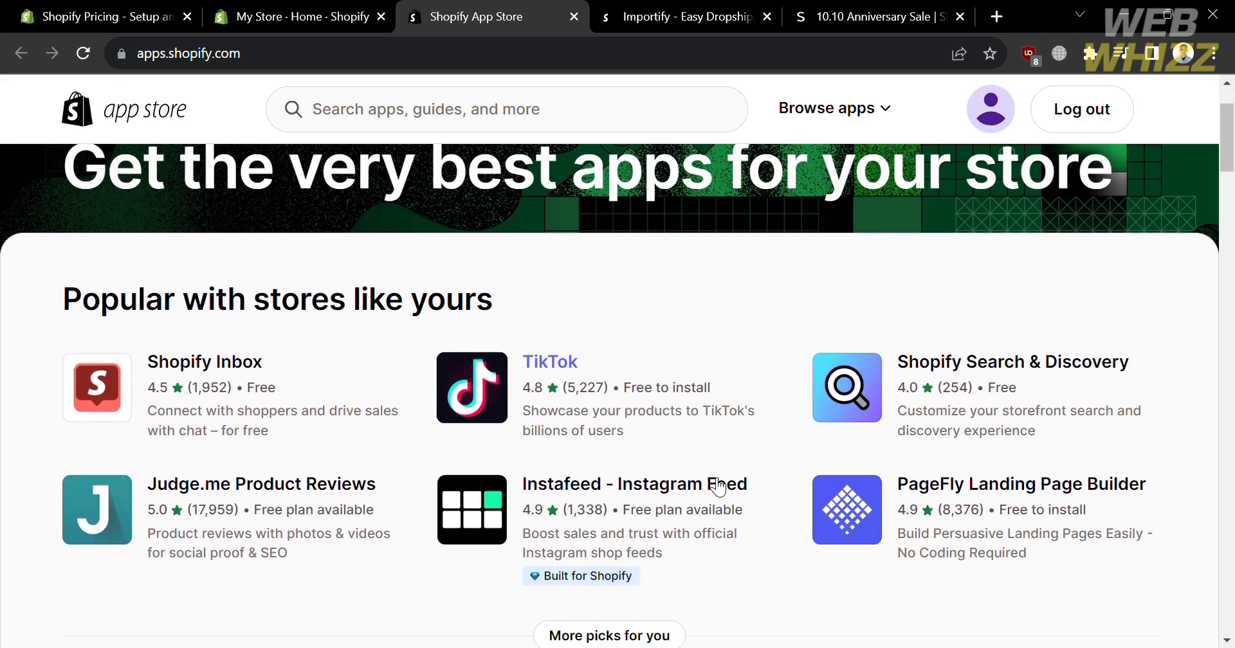
scroll(711, 485, "up", 2)
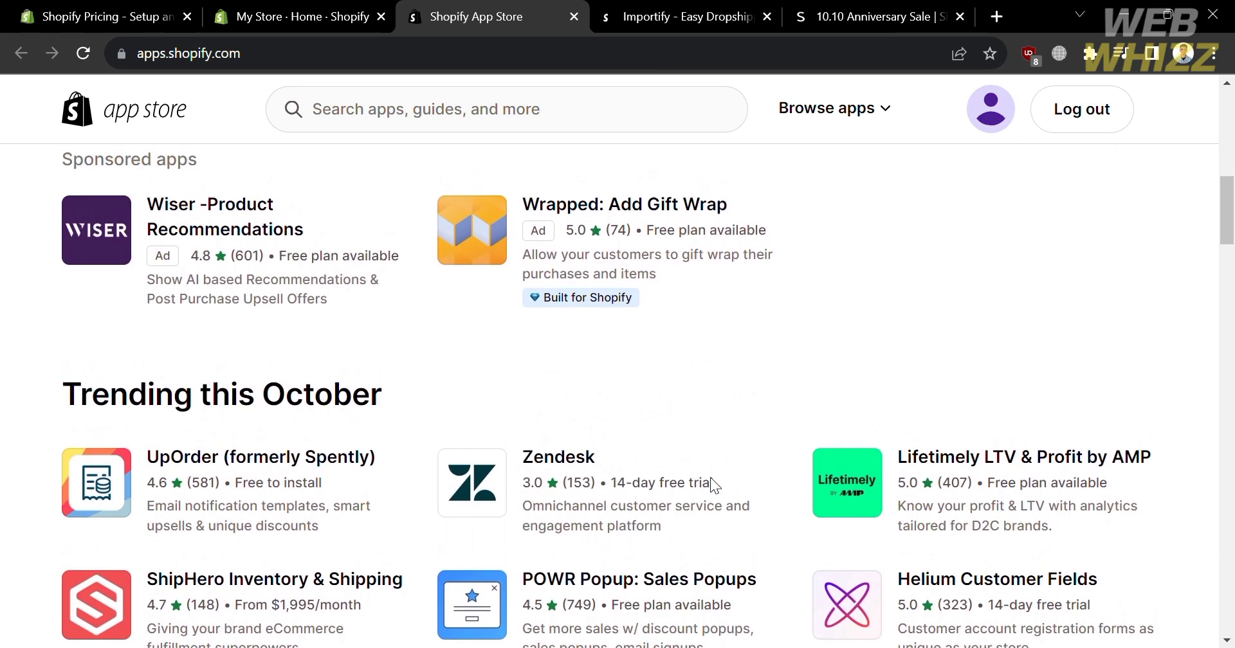
scroll(711, 485, "down", 6)
scroll(718, 487, "up", 14)
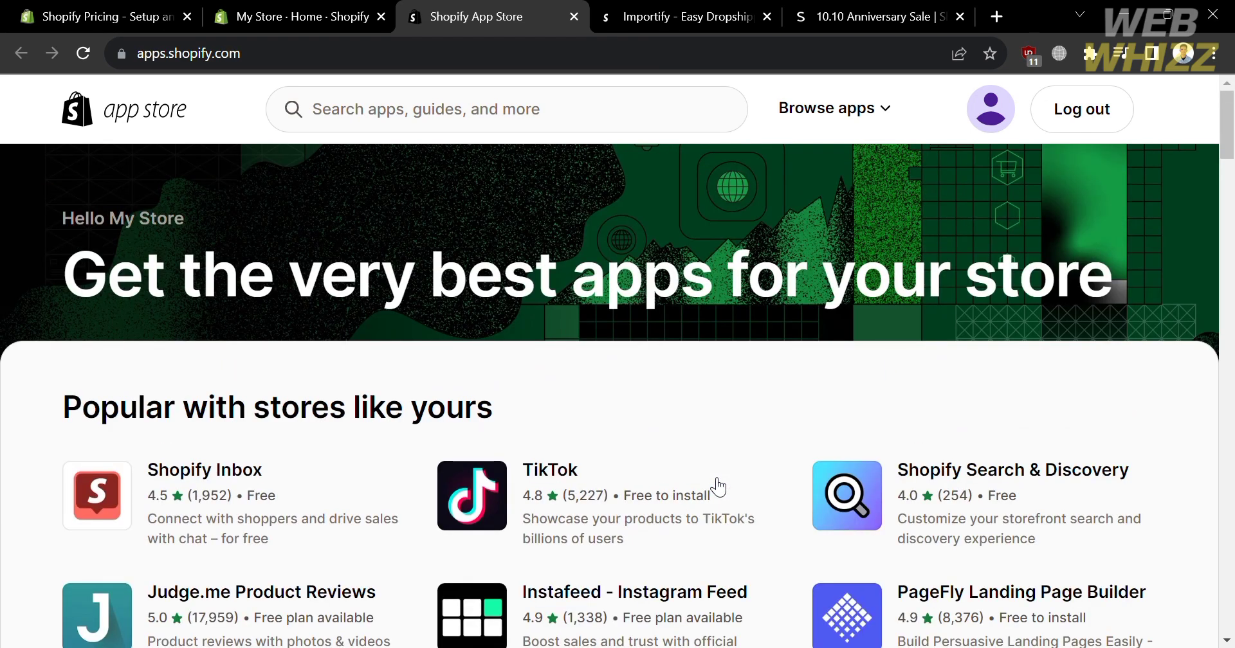
left_click(617, 111)
type("imp")
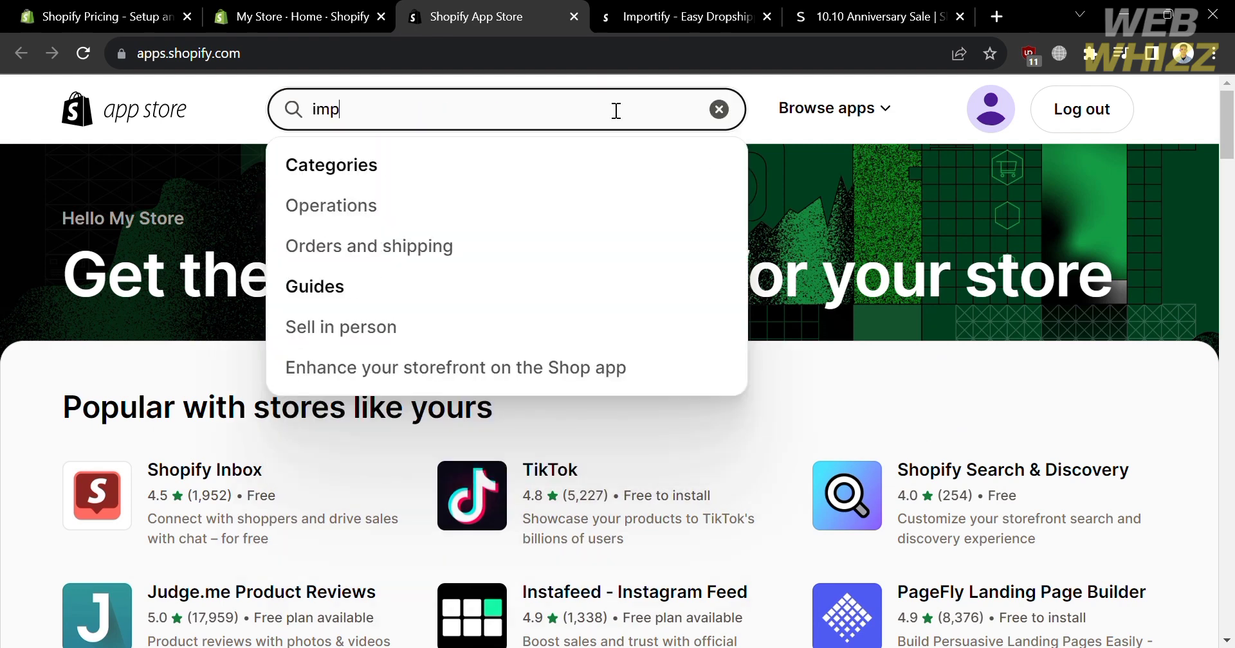
type("or")
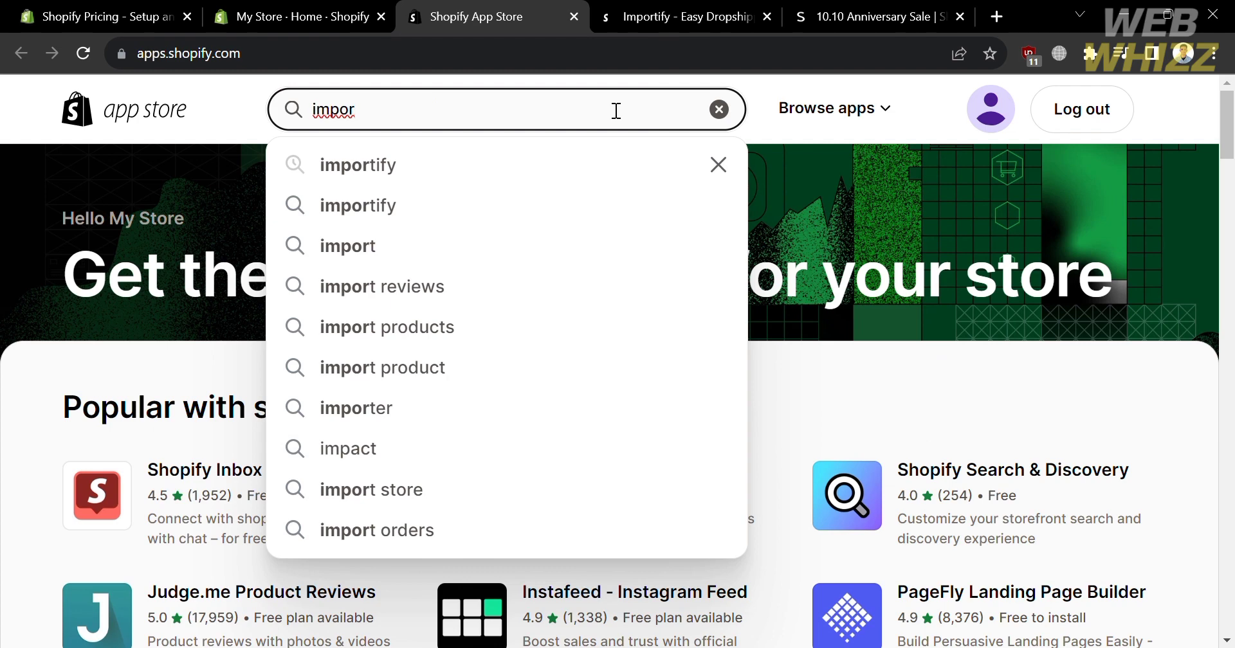
type("tify")
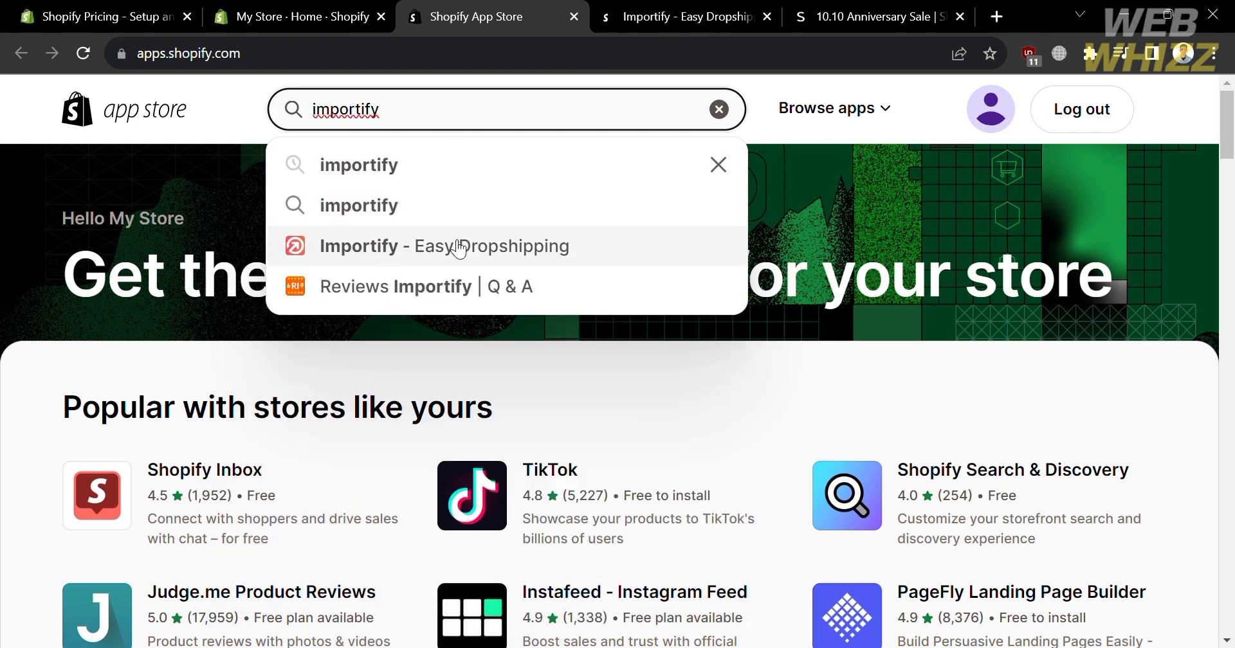
left_click(459, 260)
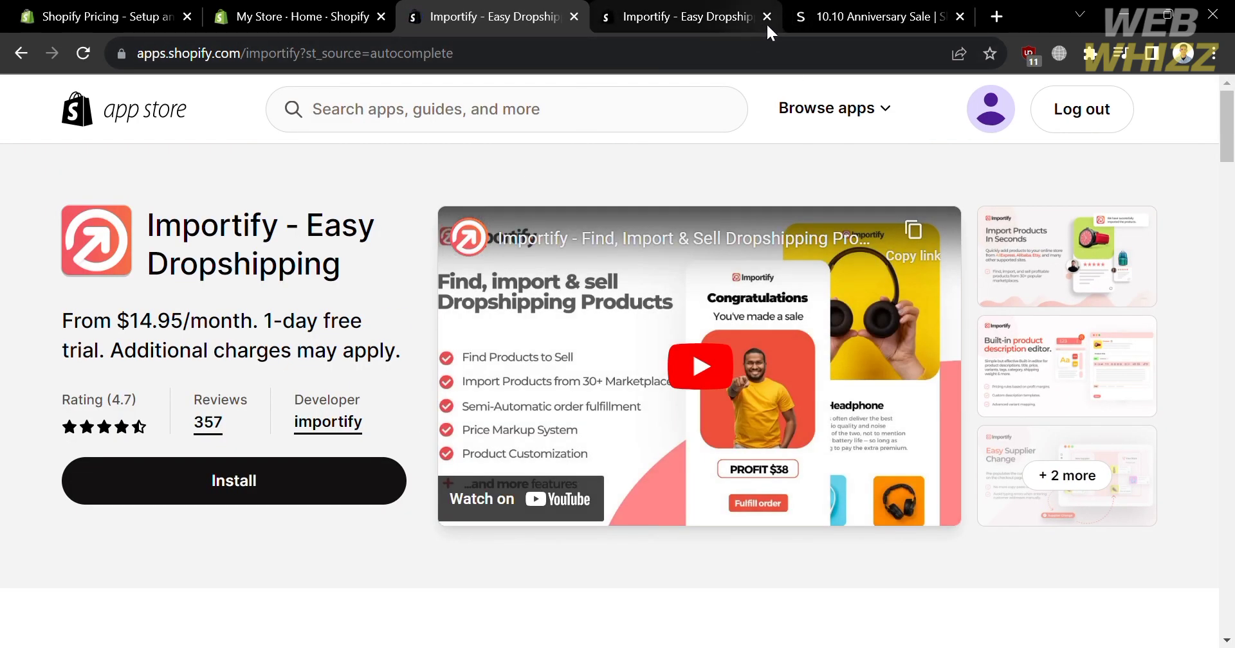
Switch to the other open Importify listing and highlight its description paragraph about finding, importing and selling dropshipping products.
left_click(765, 22)
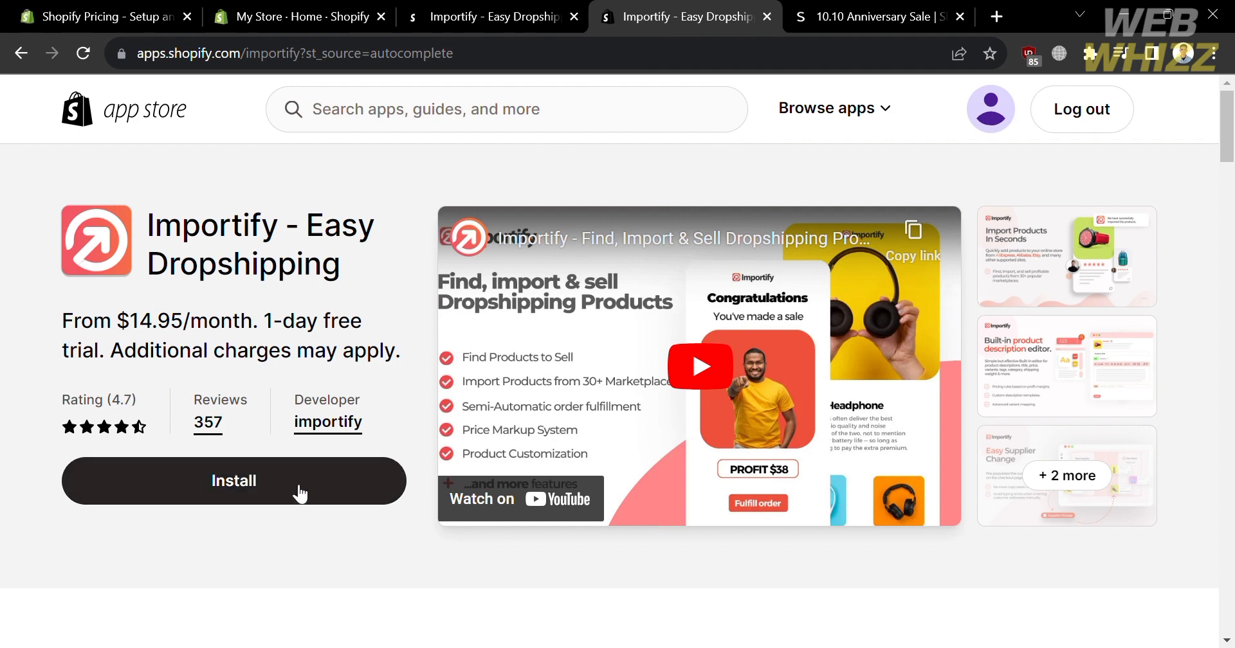
scroll(300, 494, "down", 5)
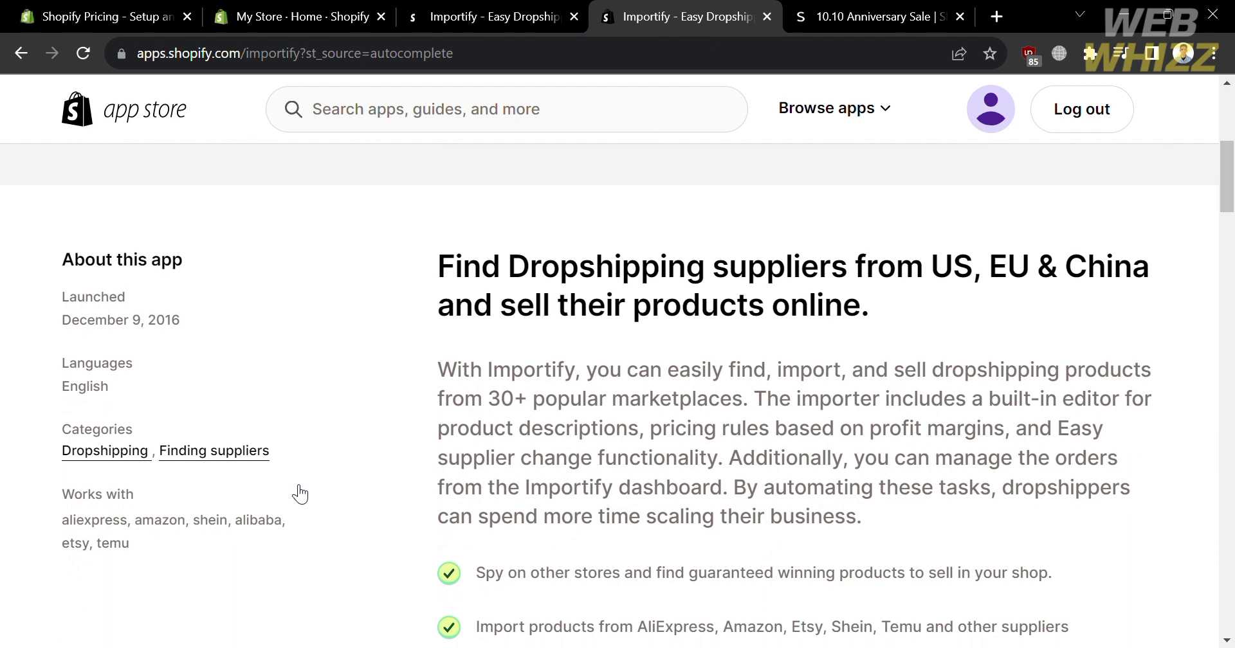
scroll(881, 358, "down", 1)
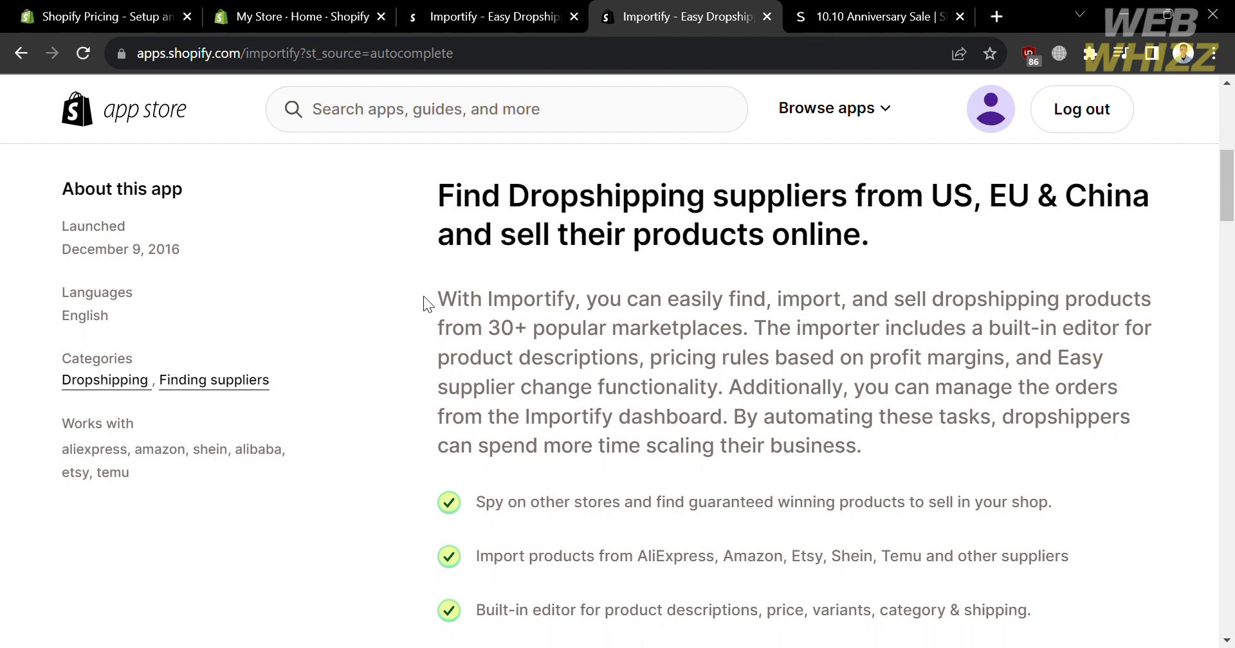
left_click_drag(444, 300, 907, 443)
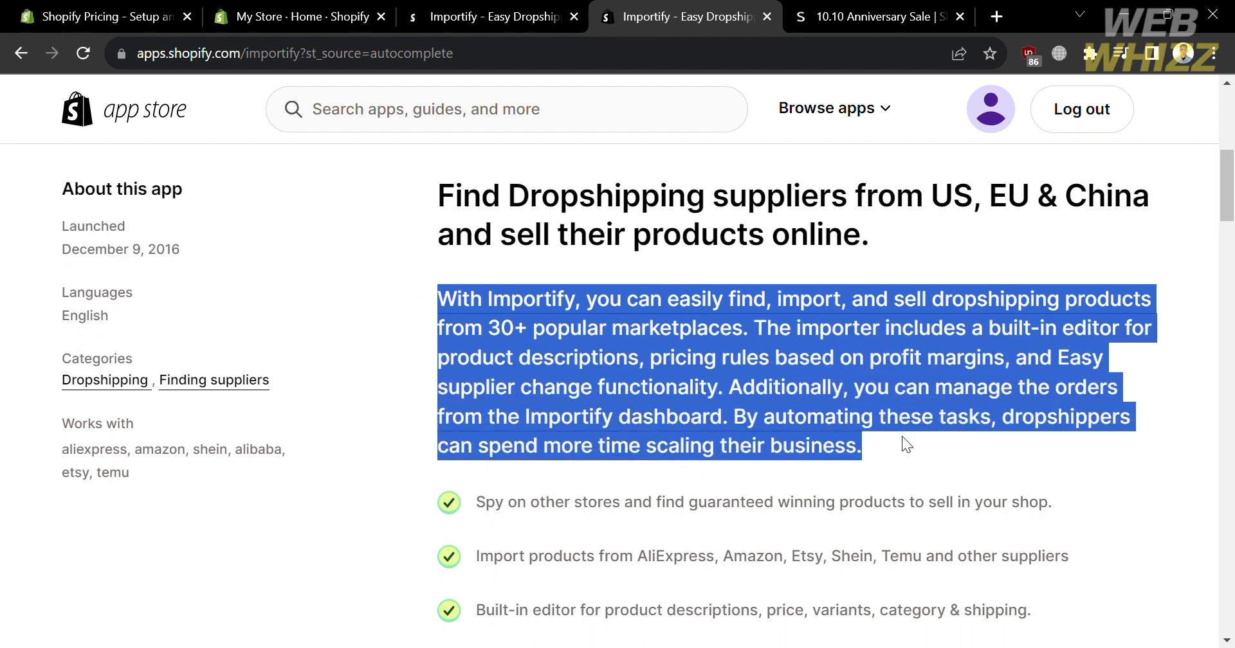
Examine the Importify listing's feature points, the Basic, Premium and Gold pricing plans, and the merchant reviews.
left_click(901, 442)
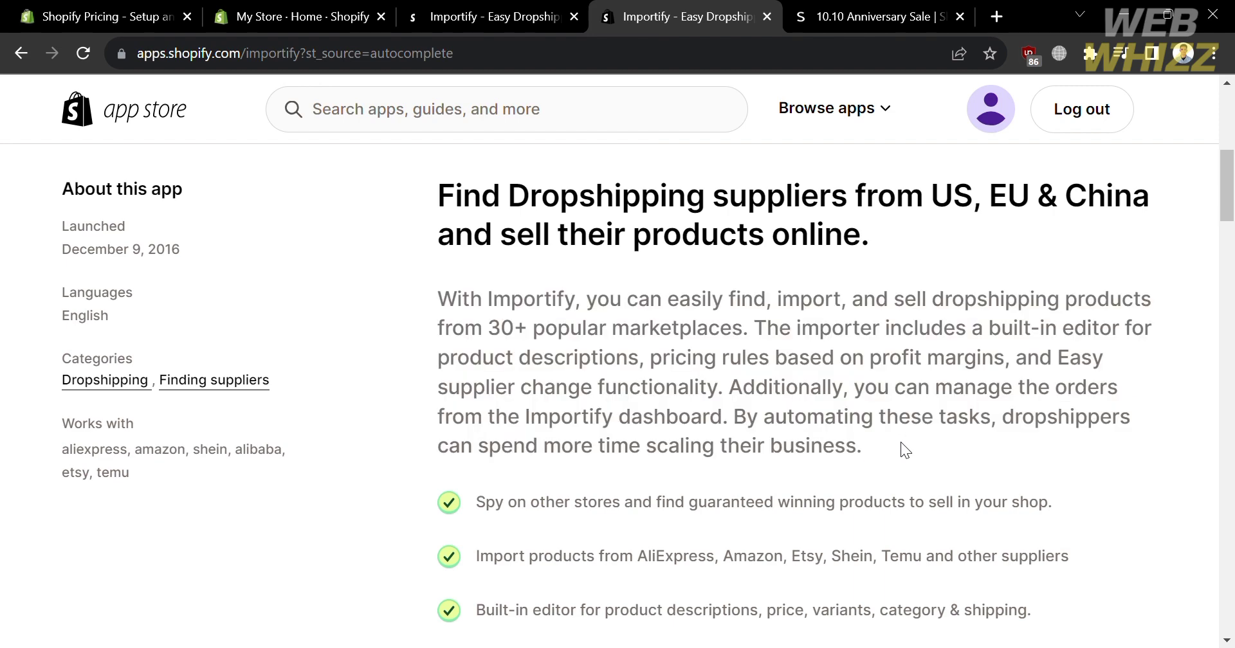
scroll(900, 442, "down", 4)
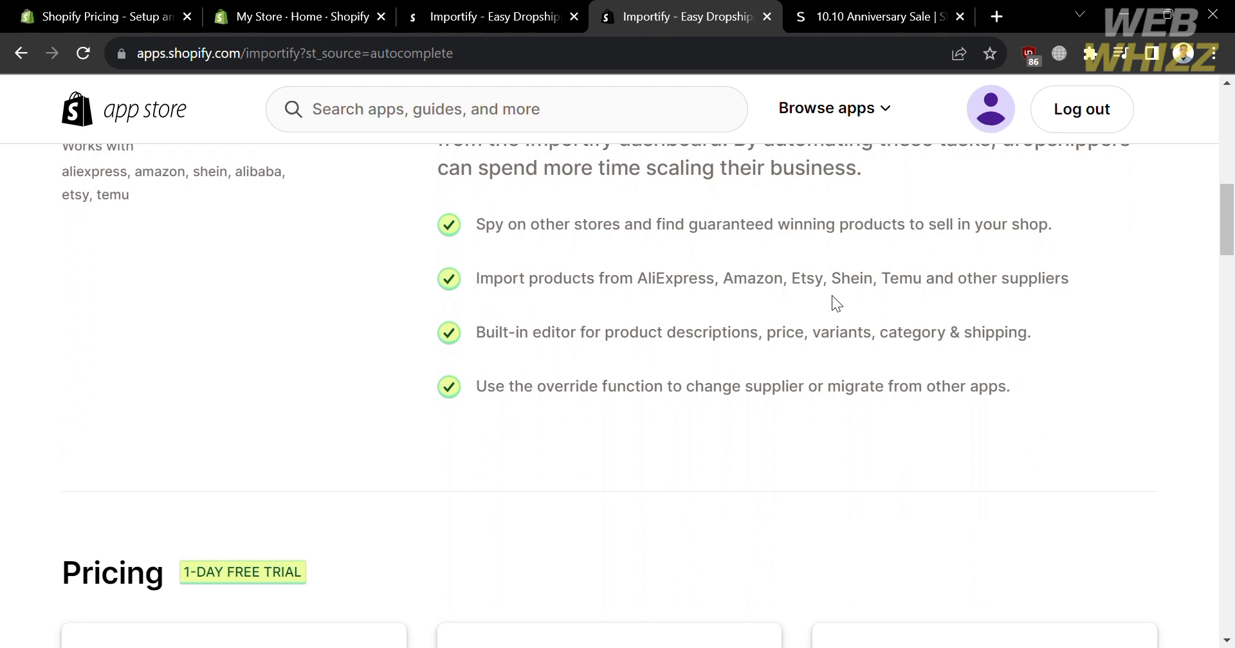
scroll(917, 468, "down", 5)
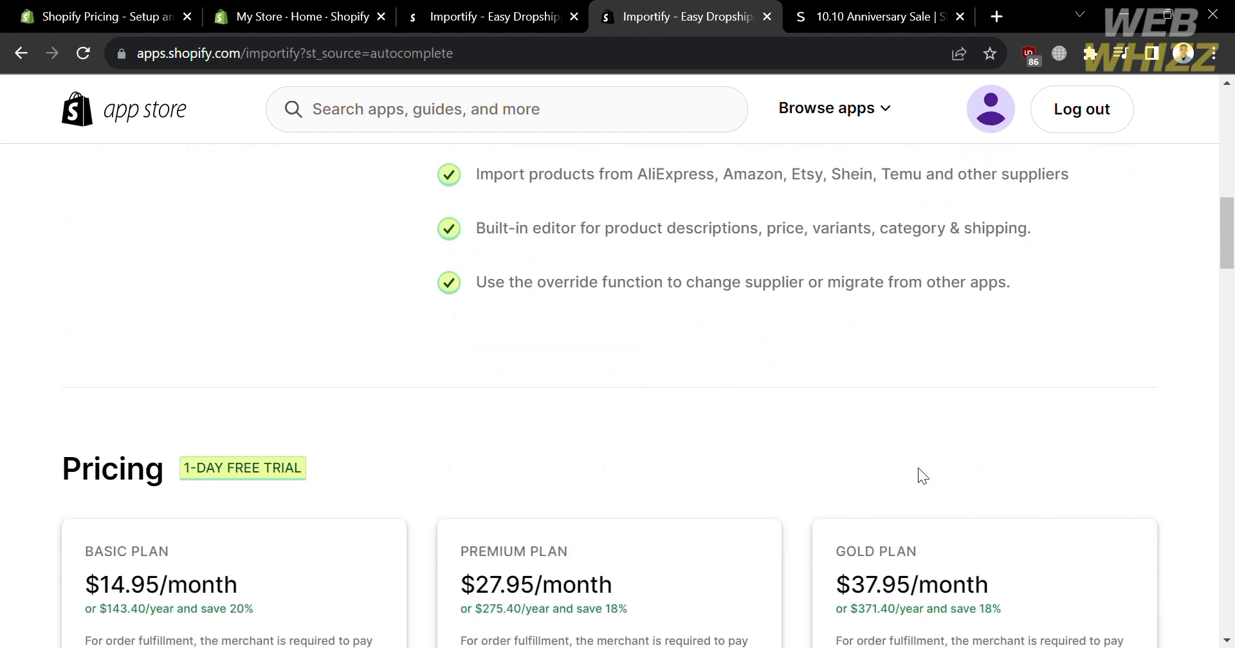
scroll(917, 468, "down", 3)
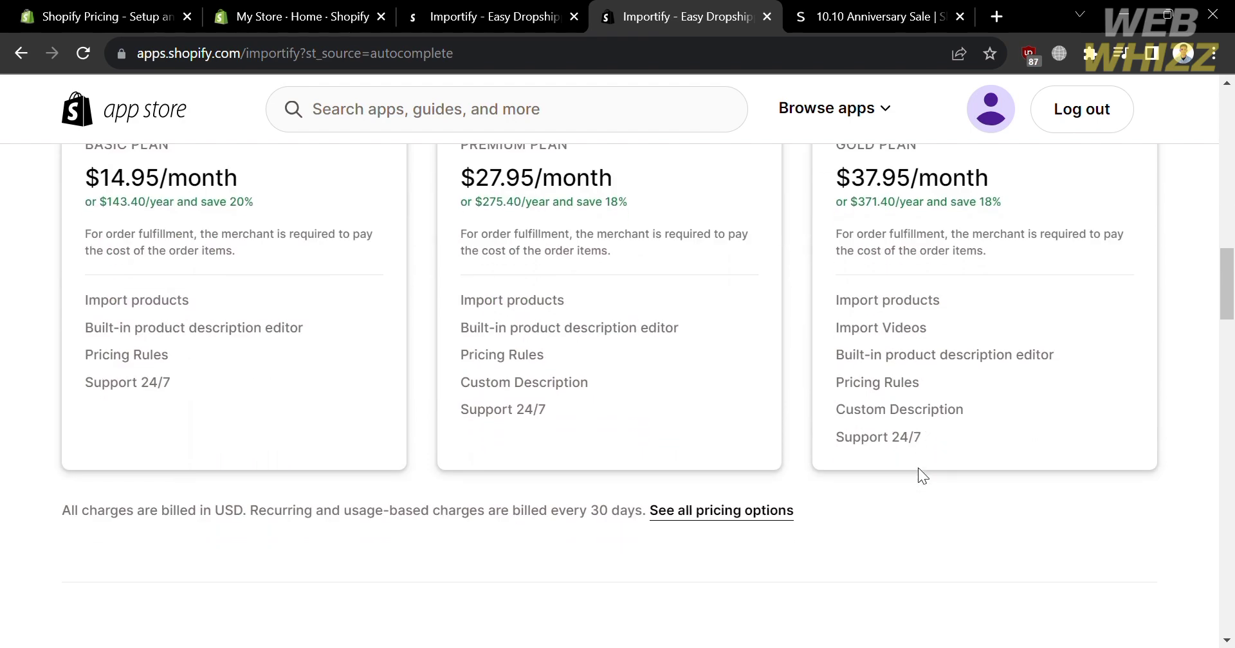
scroll(676, 401, "up", 7)
scroll(677, 402, "up", 3)
scroll(676, 402, "down", 10)
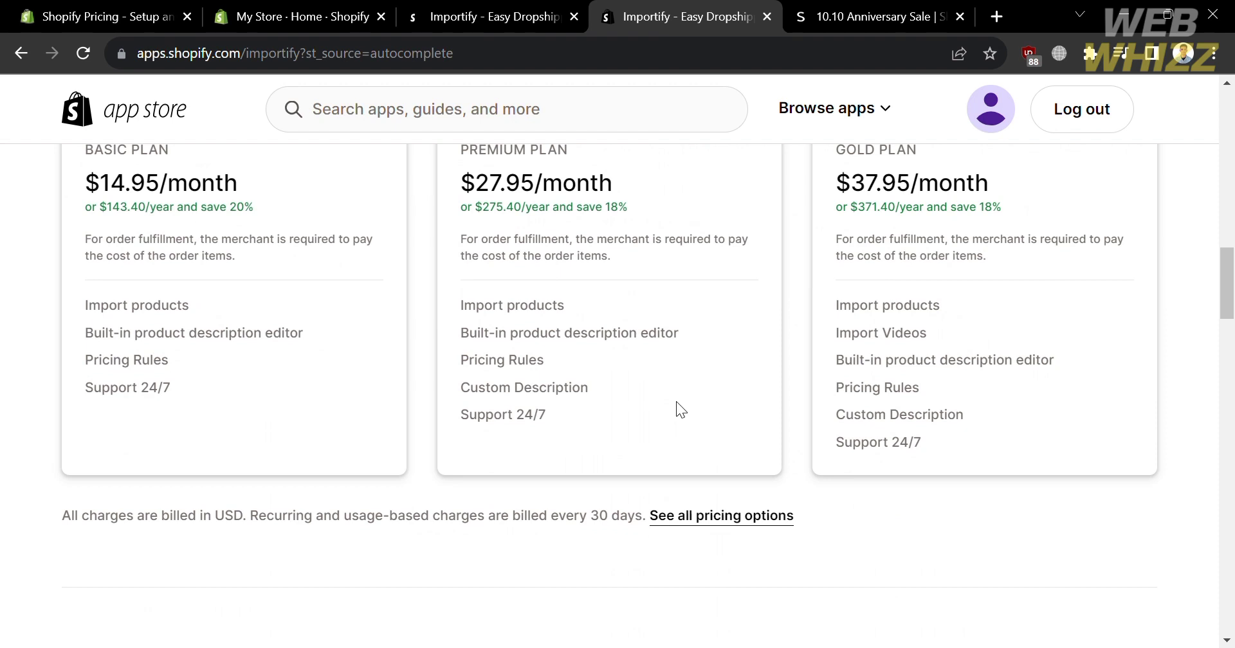
scroll(676, 402, "down", 8)
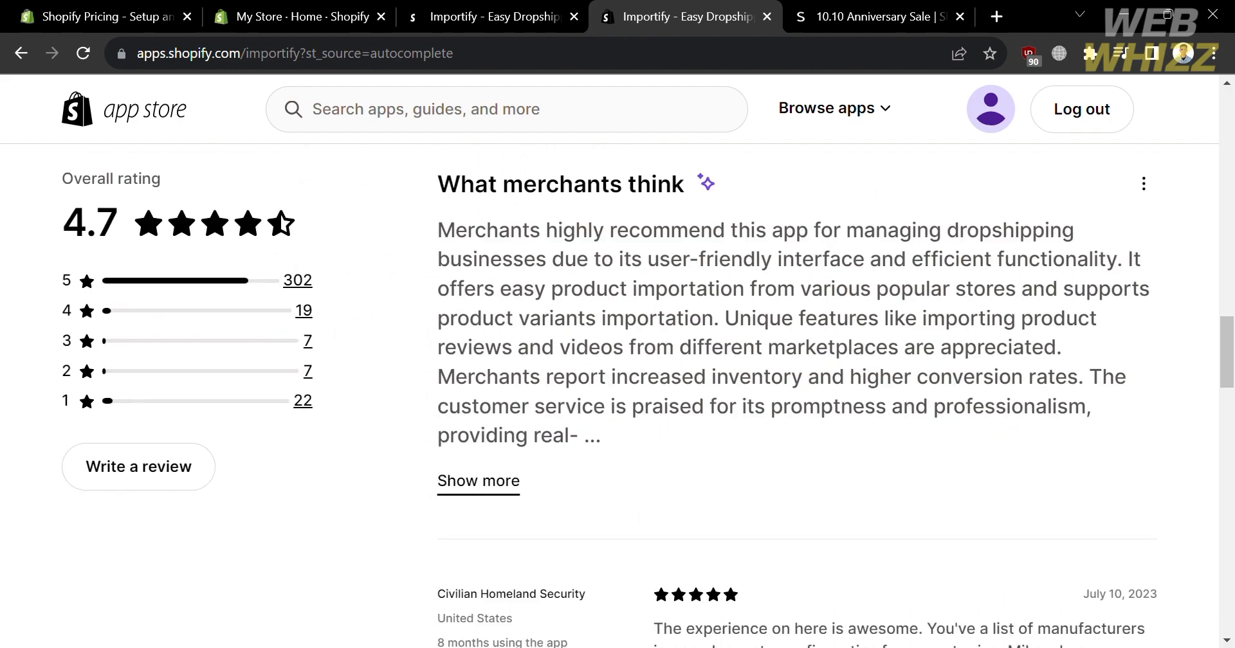
scroll(707, 529, "down", 8)
scroll(704, 525, "up", 10)
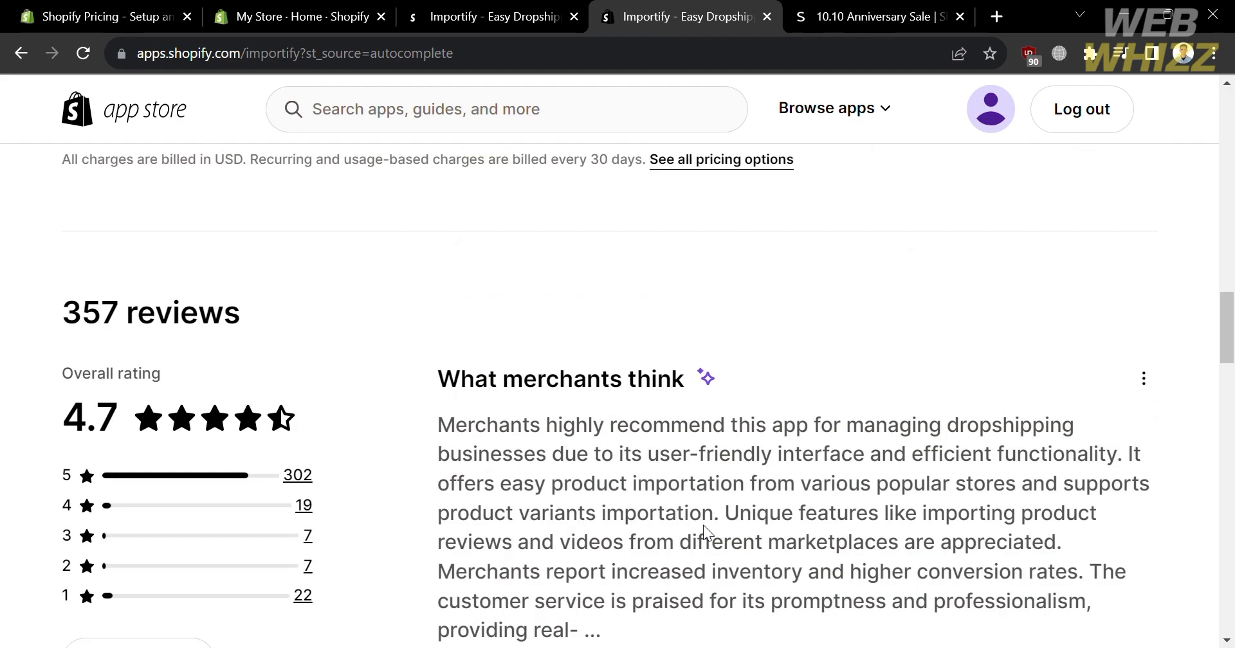
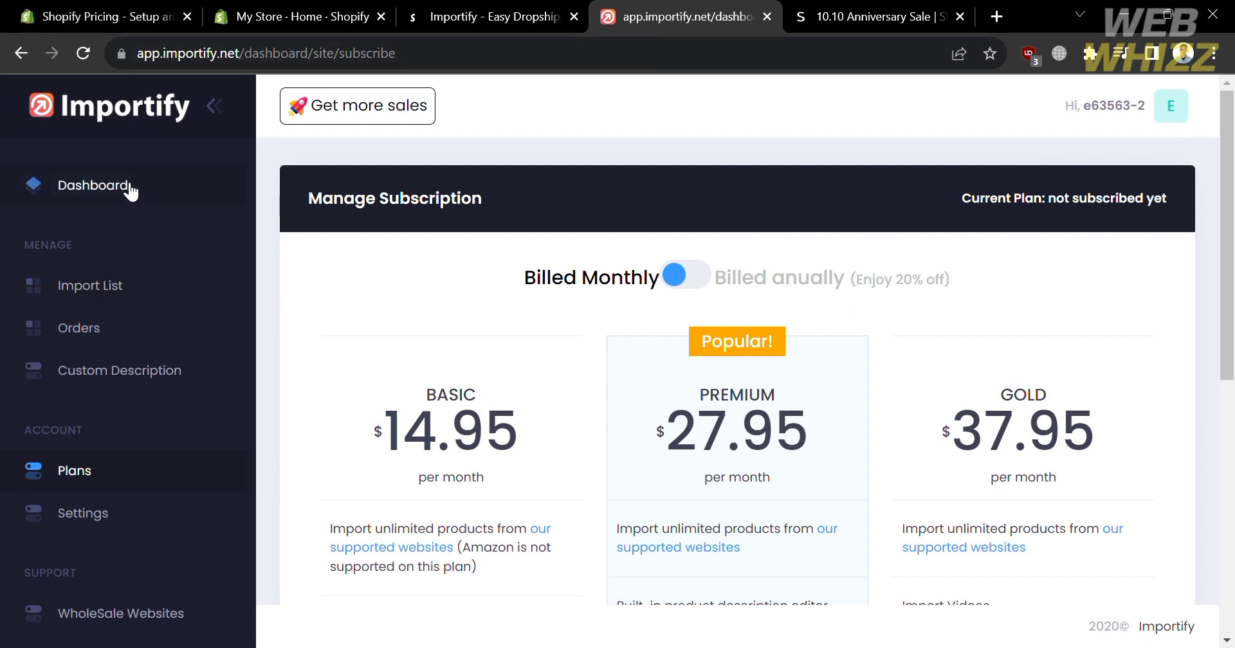
Compare what the Basic, Premium and Gold plans include on Importify's Manage Subscription page.
scroll(495, 445, "down", 5)
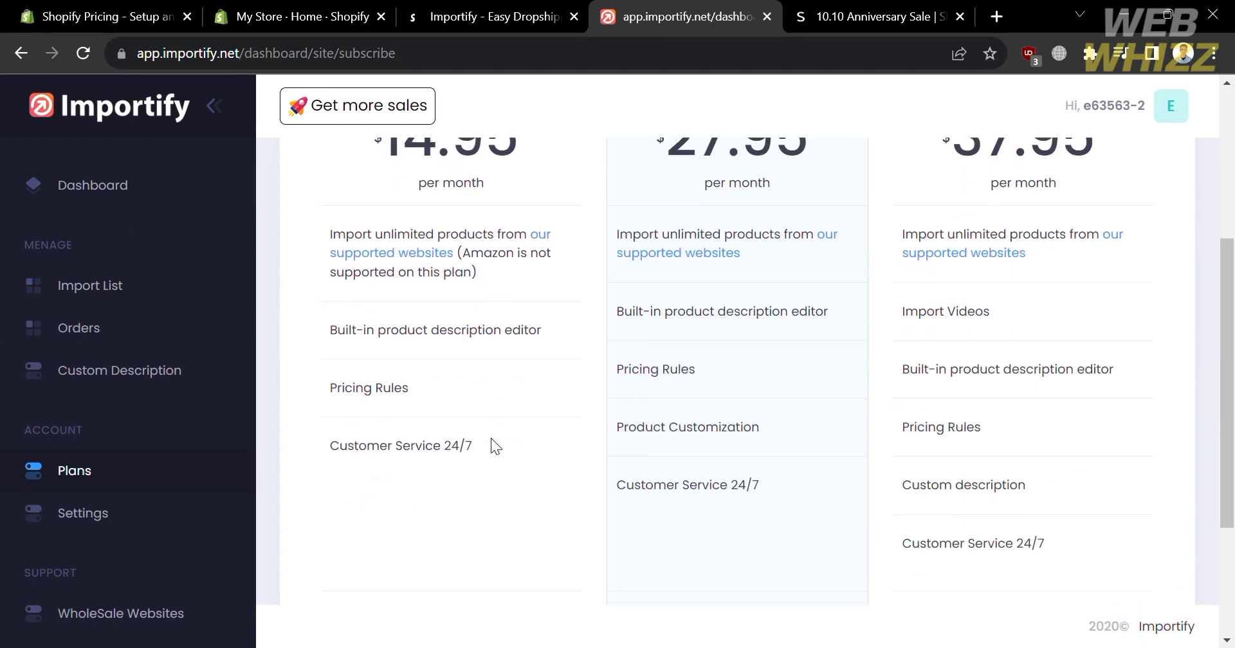
scroll(491, 438, "up", 5)
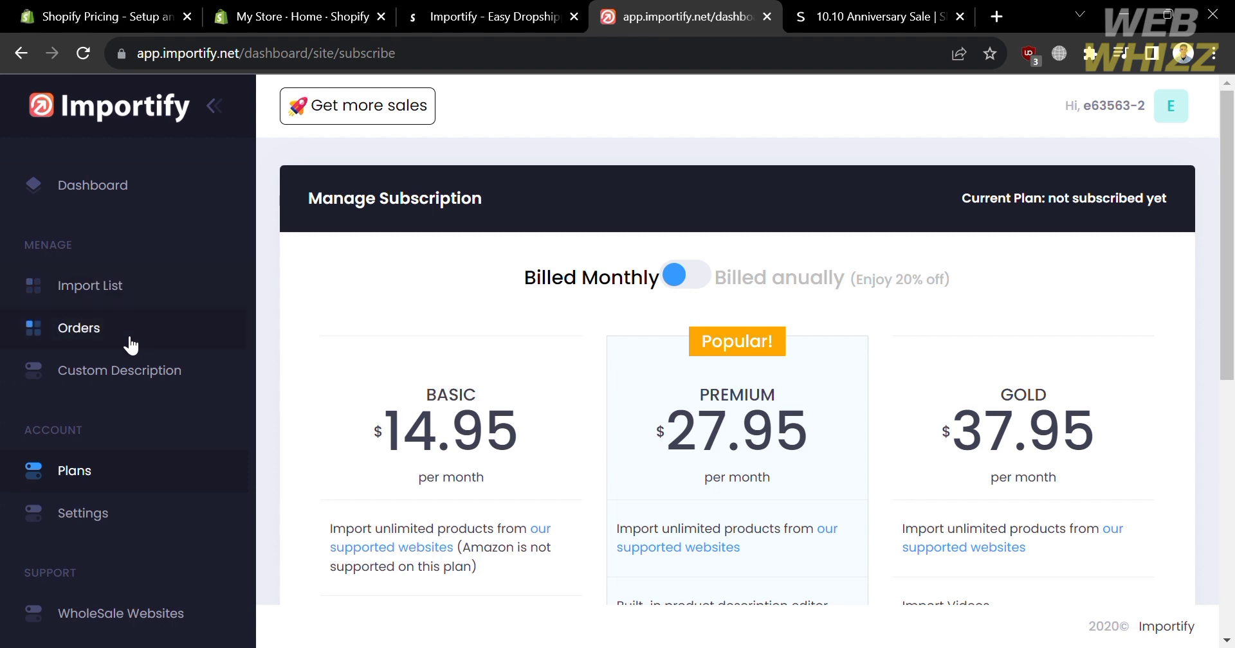
scroll(126, 522, "down", 2)
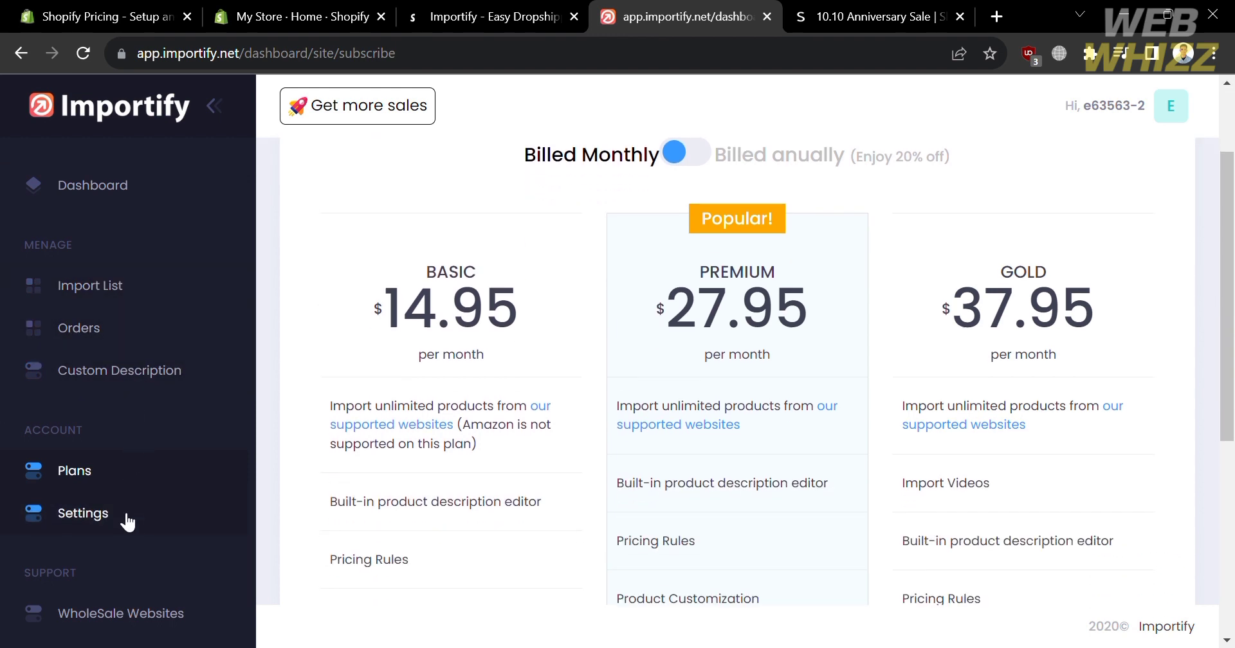
scroll(126, 522, "up", 1)
scroll(126, 522, "up", 1)
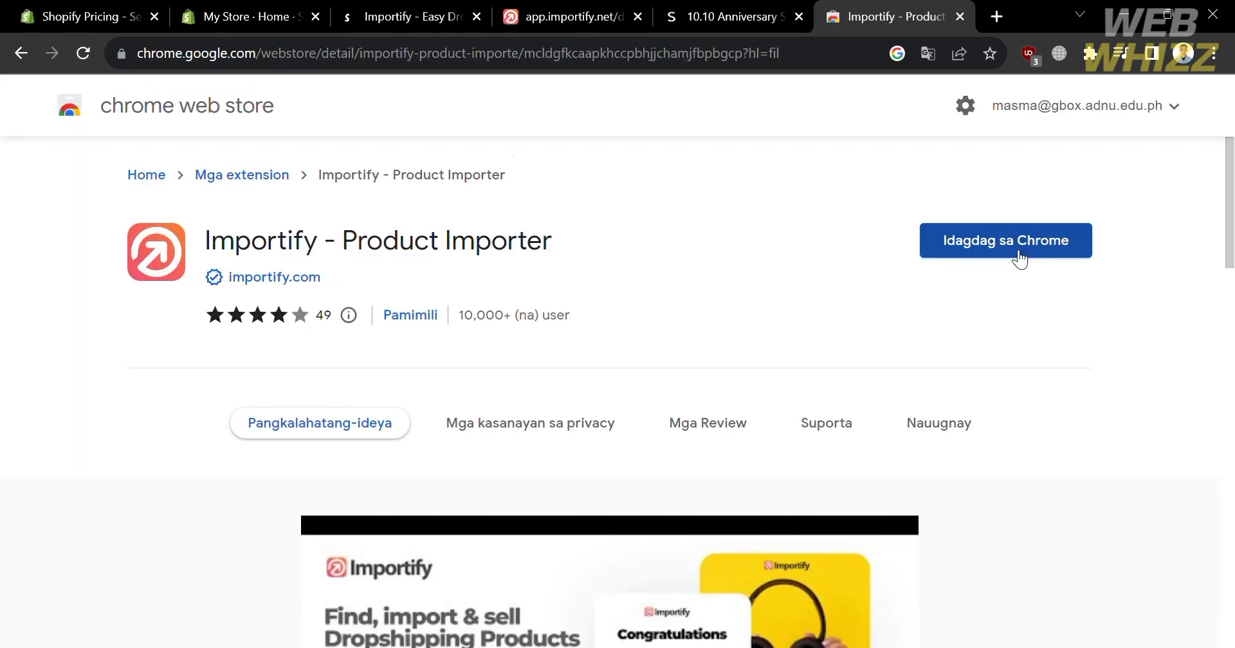
Add the Importify - Product Importer extension to Chrome, then close its web store page and return to the Importify plans.
left_click(1013, 244)
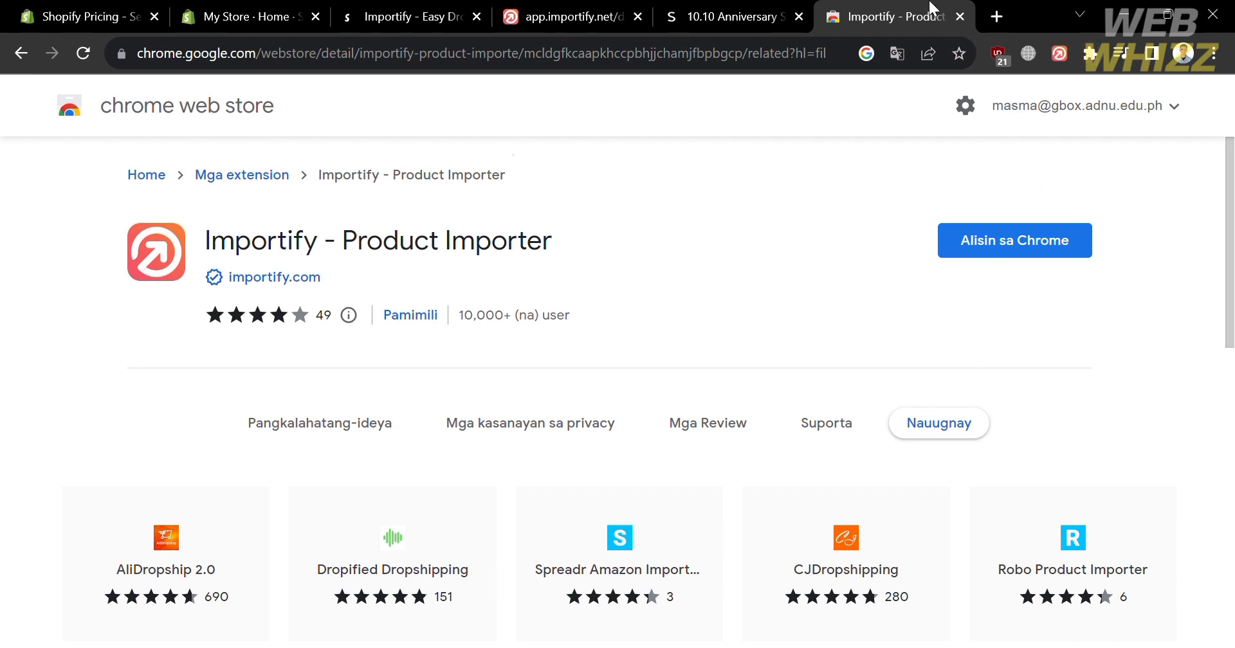
left_click(960, 17)
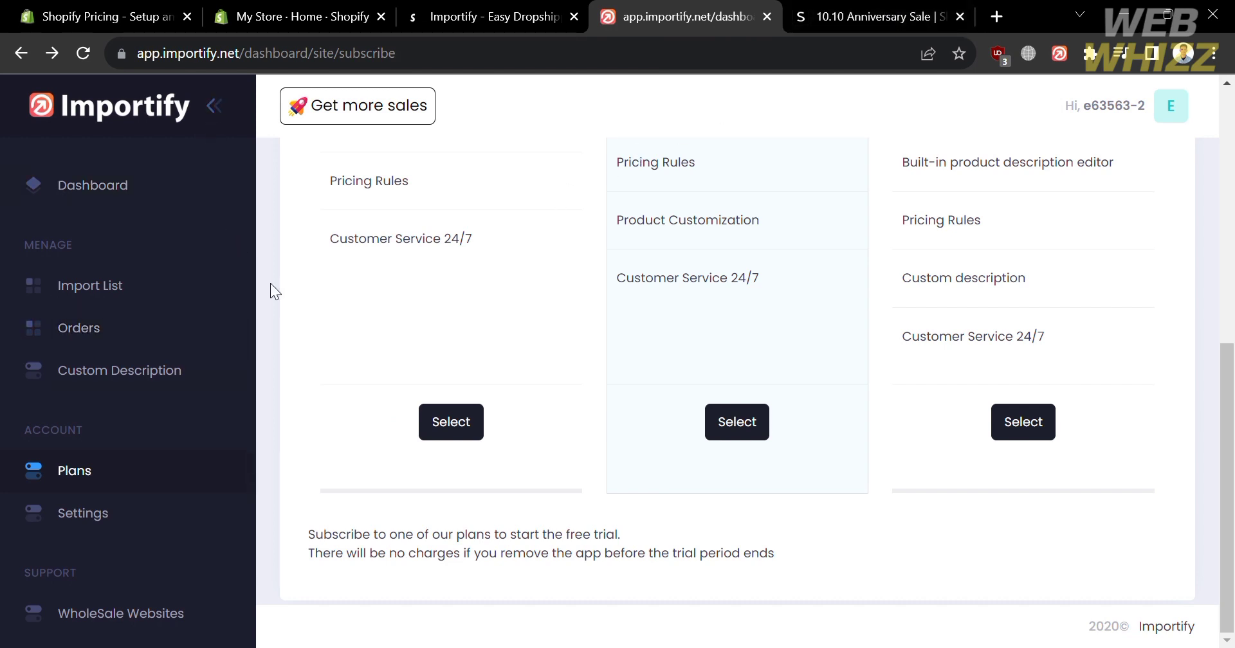
scroll(270, 283, "up", 6)
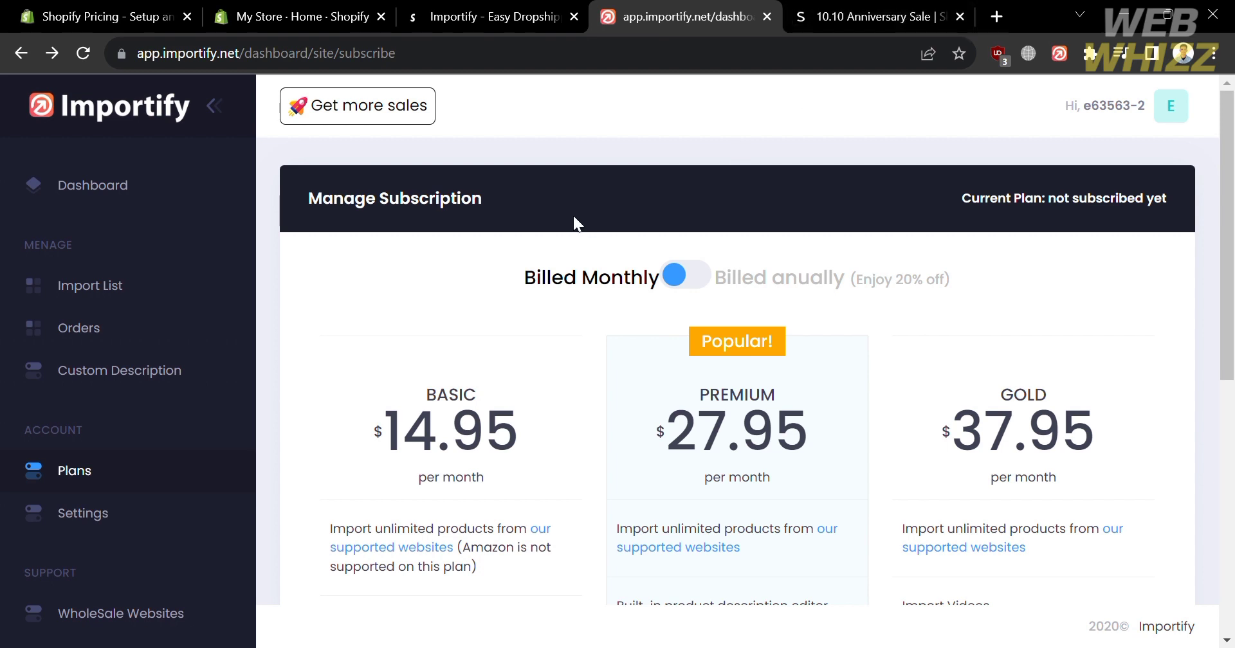
Switch to the open SHEIN store page and collapse the ₱150 off e-mail registration banner.
left_click(856, 11)
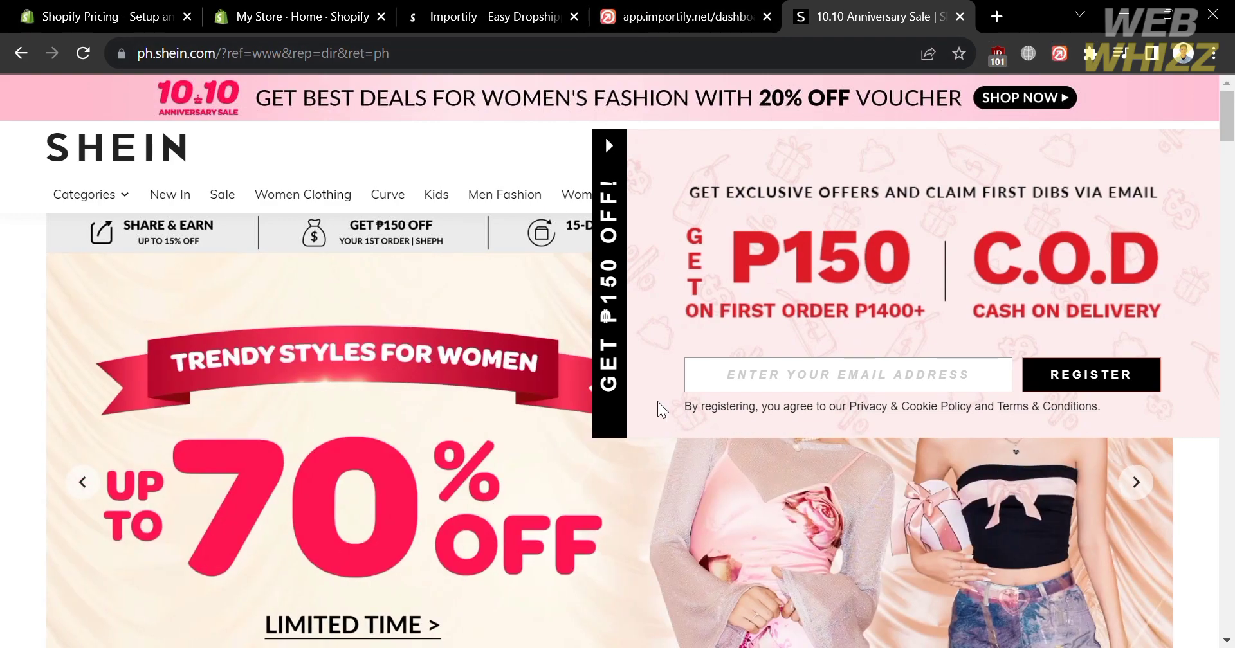
scroll(733, 515, "down", 5)
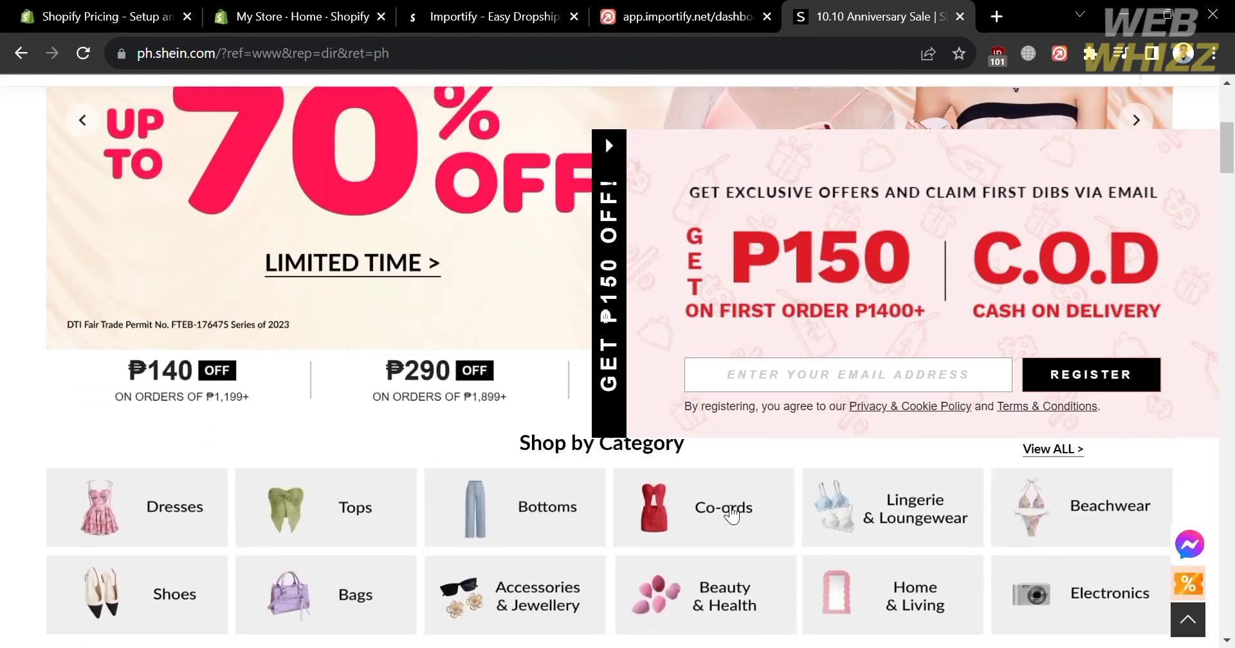
scroll(732, 514, "up", 5)
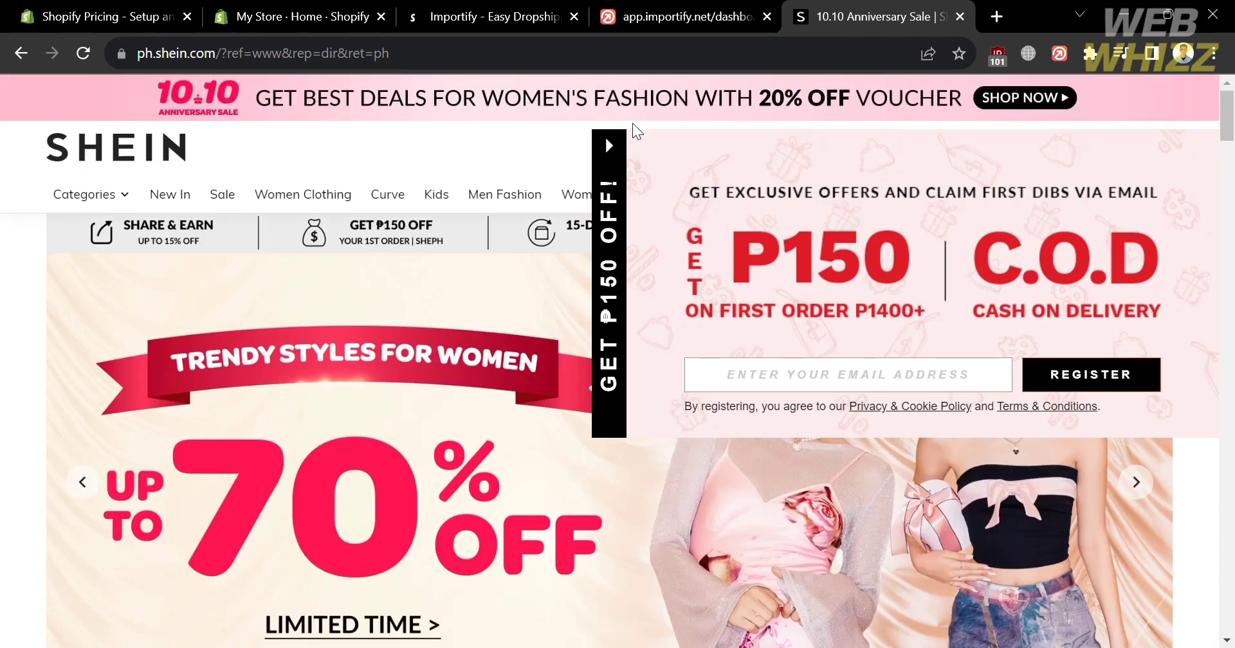
left_click(606, 150)
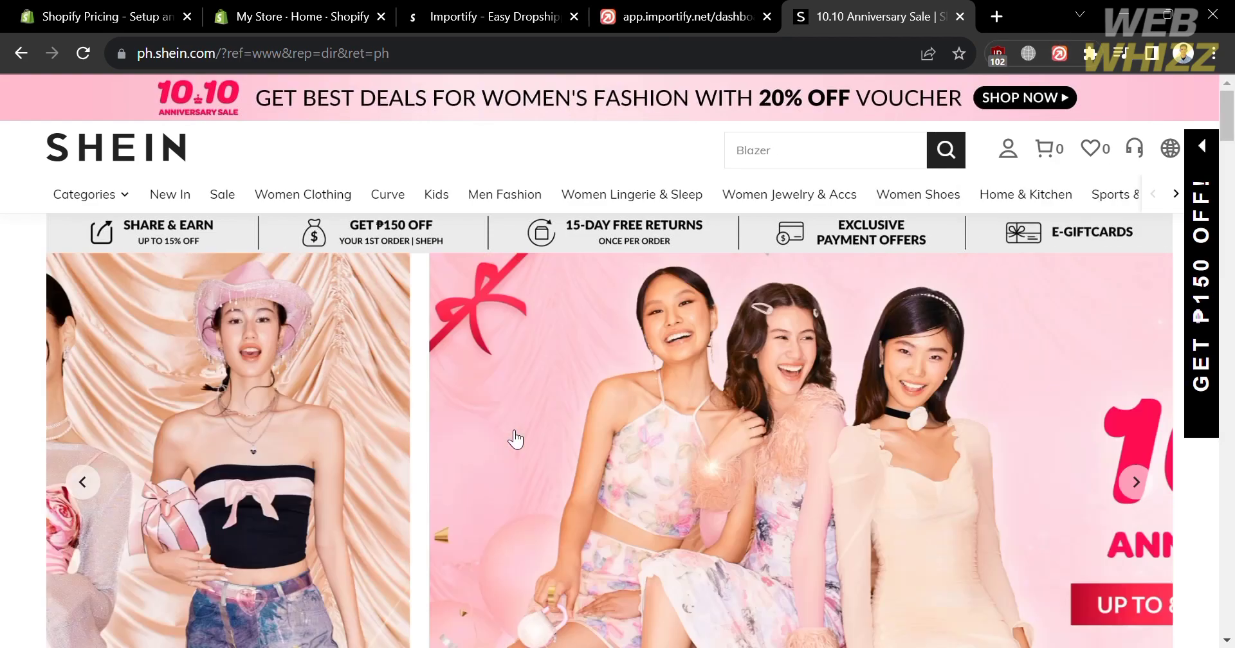
Look through the SHEIN home page's deals, collections, brands and style gallery for products to import.
scroll(508, 432, "down", 10)
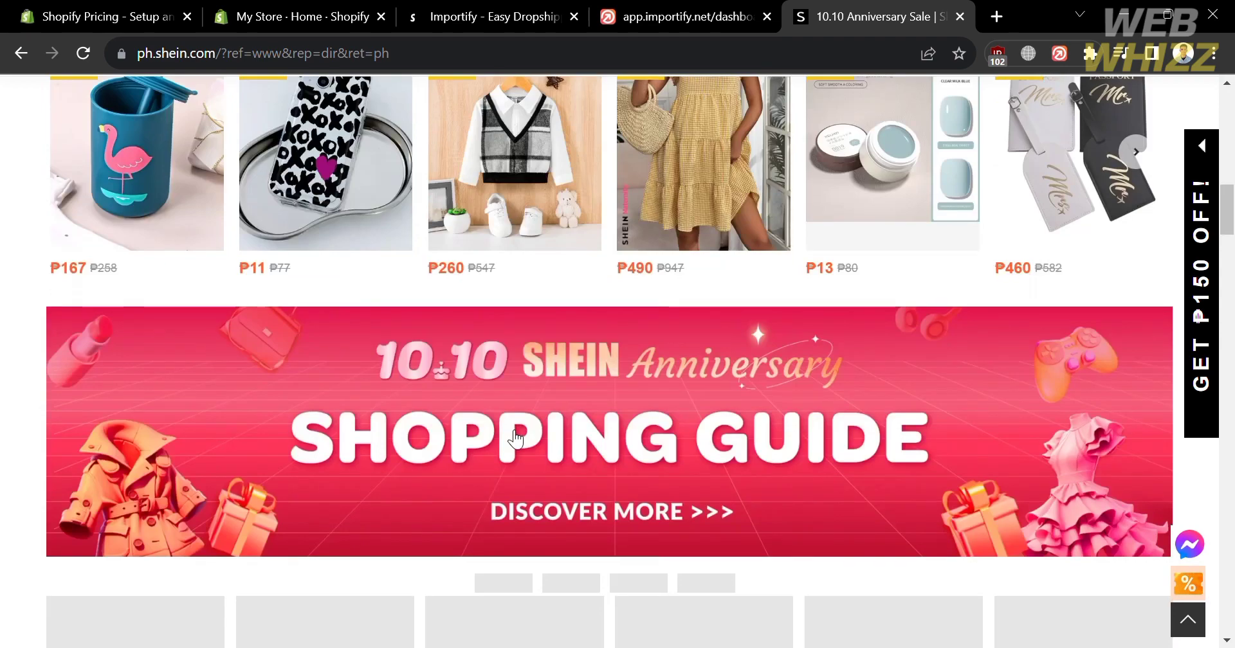
scroll(507, 429, "down", 8)
scroll(513, 440, "up", 1)
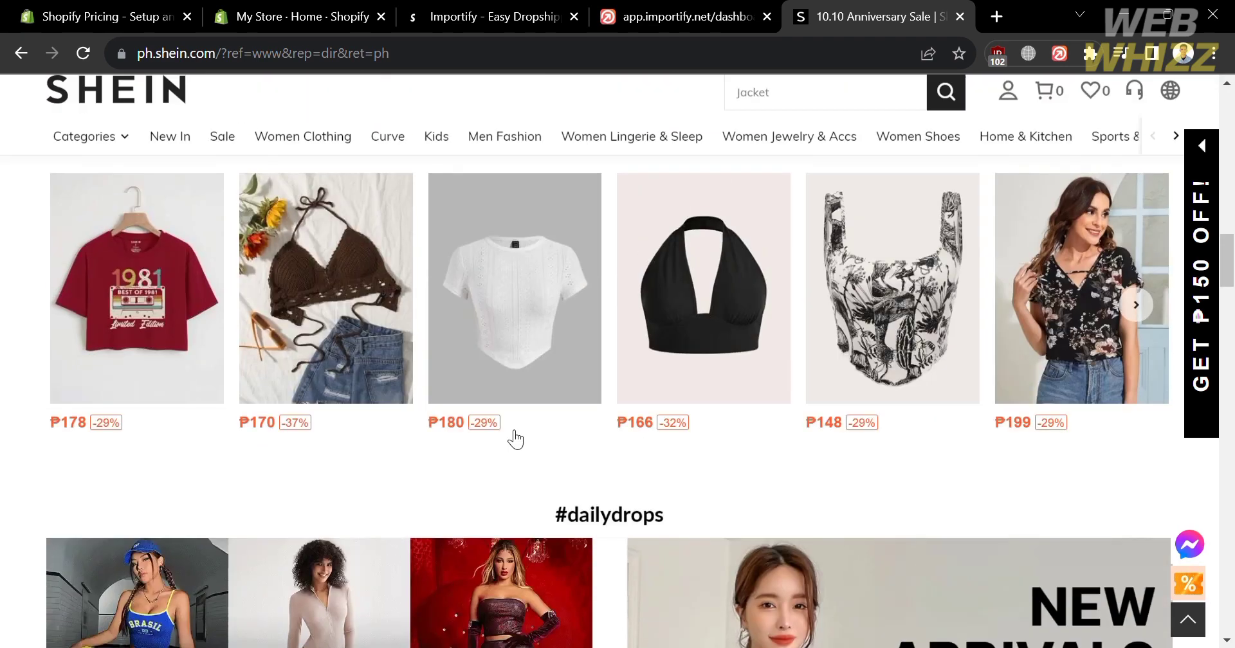
scroll(515, 438, "down", 3)
scroll(513, 439, "down", 12)
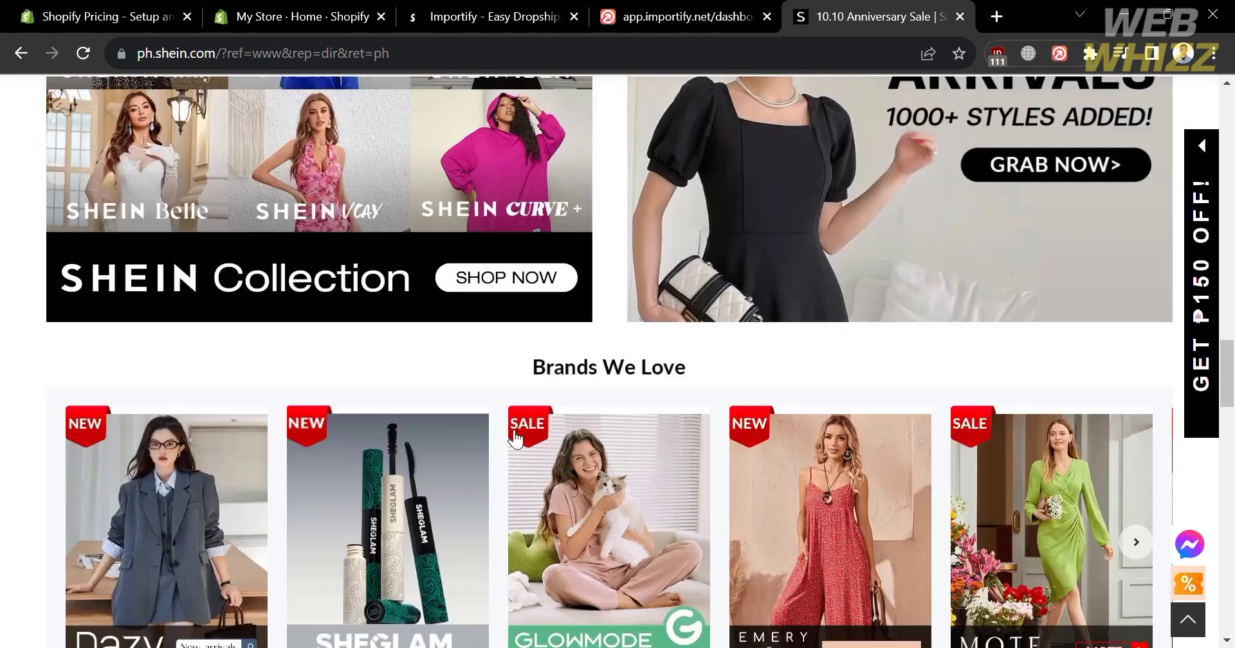
scroll(514, 439, "down", 10)
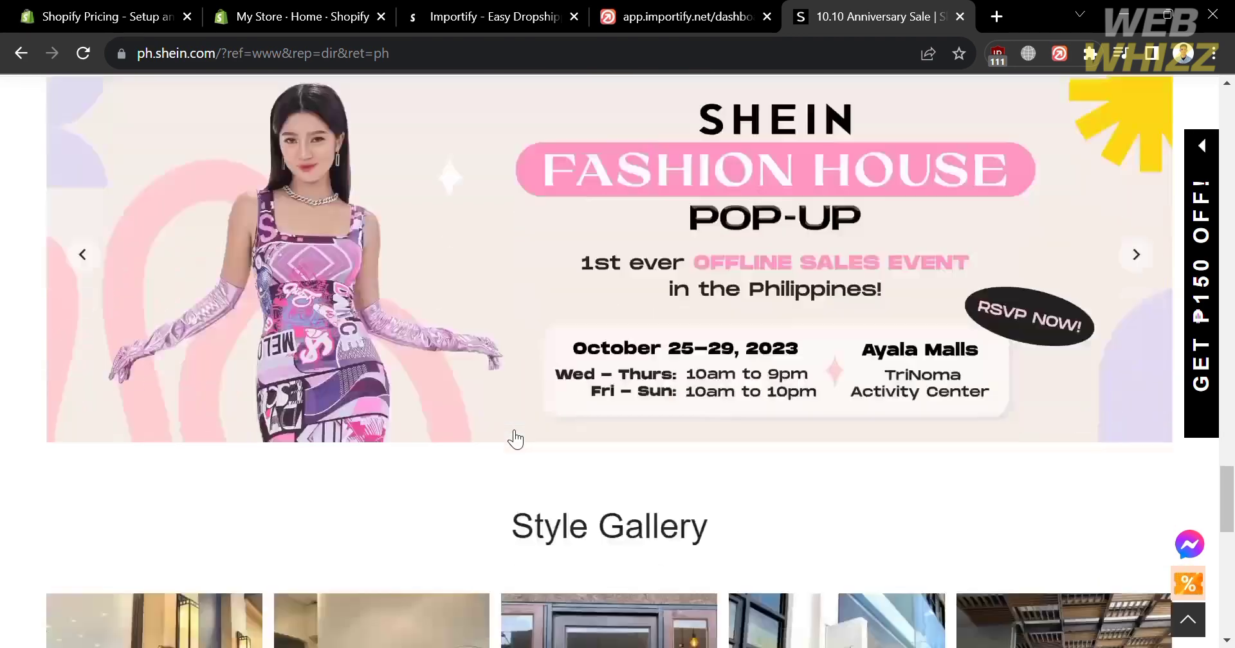
scroll(511, 436, "up", 20)
scroll(511, 435, "up", 5)
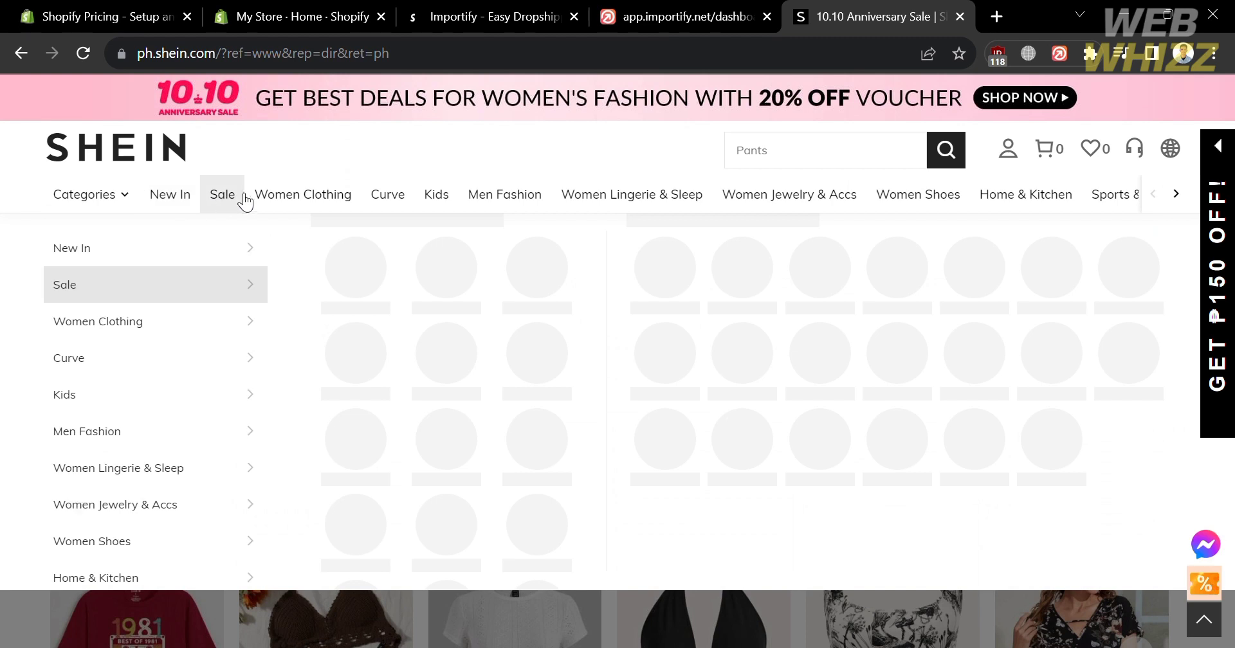
Open the DAZY Men Letter Patched quarter-zipper sweatshirt from SHEIN's Men Fashion category and briefly highlight its product title.
mouse_move(258, 200)
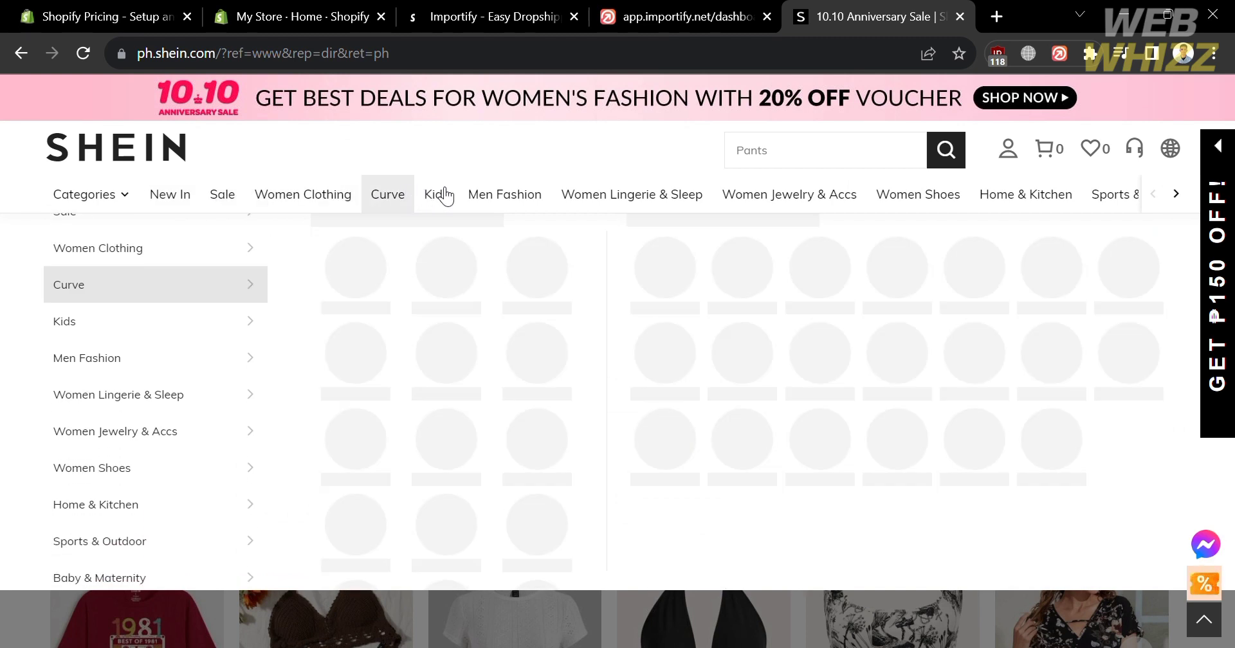
left_click(528, 200)
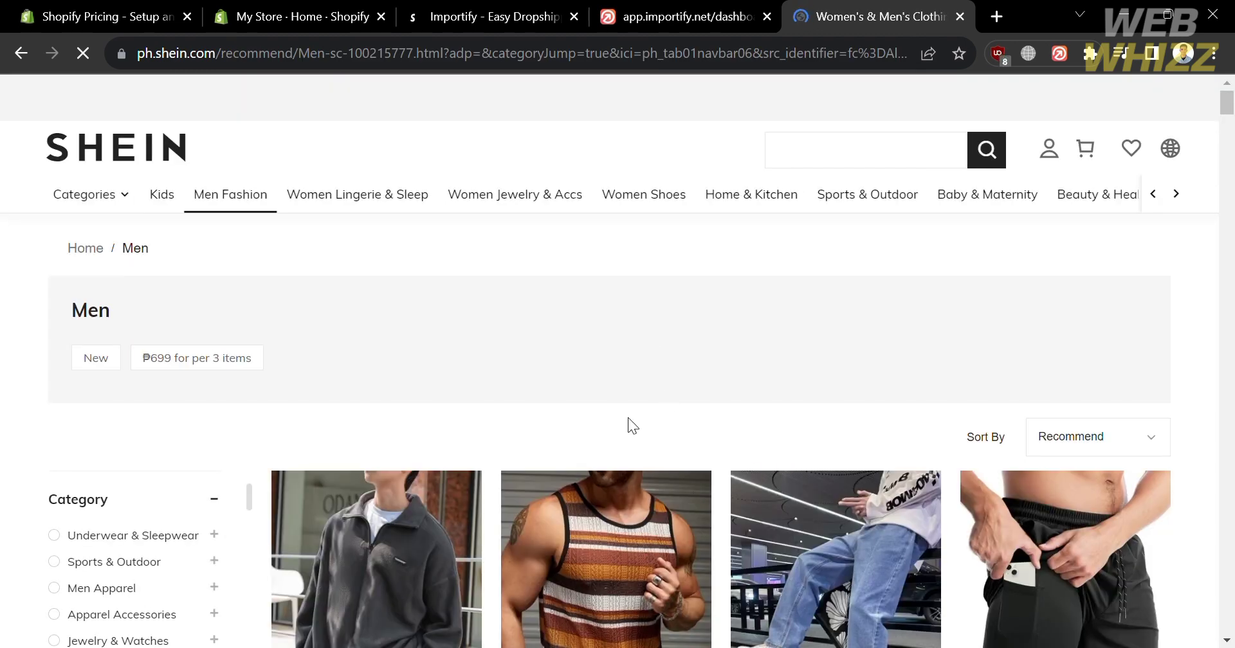
scroll(627, 418, "down", 5)
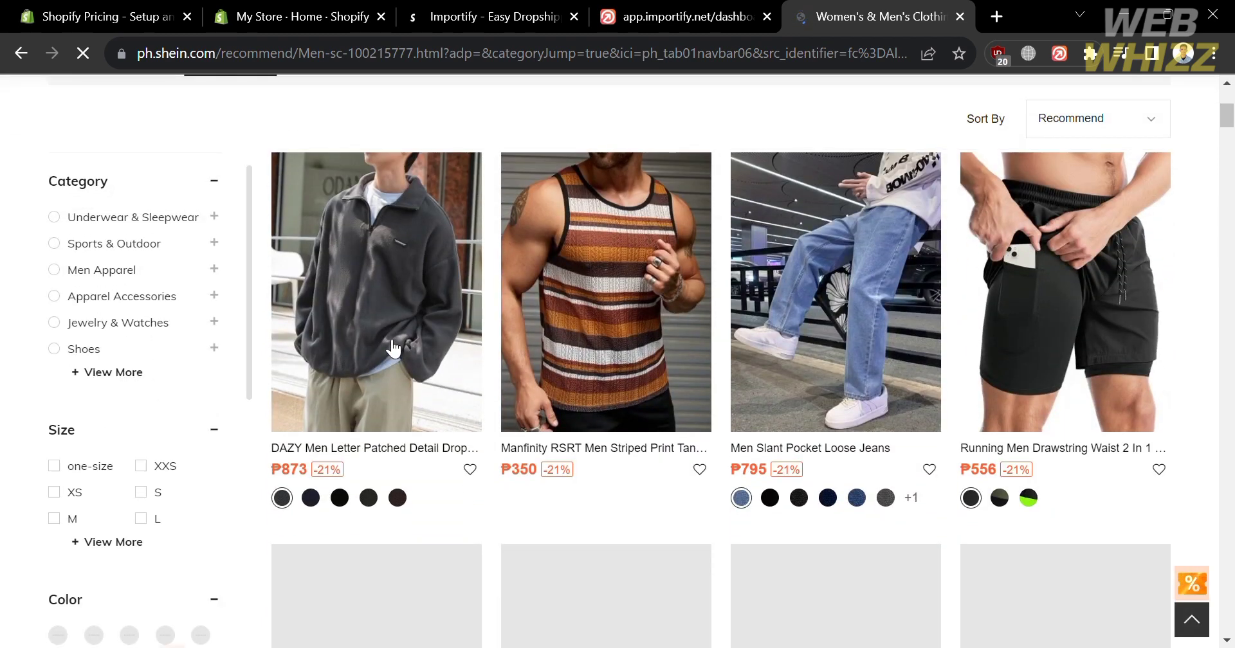
mouse_move(382, 343)
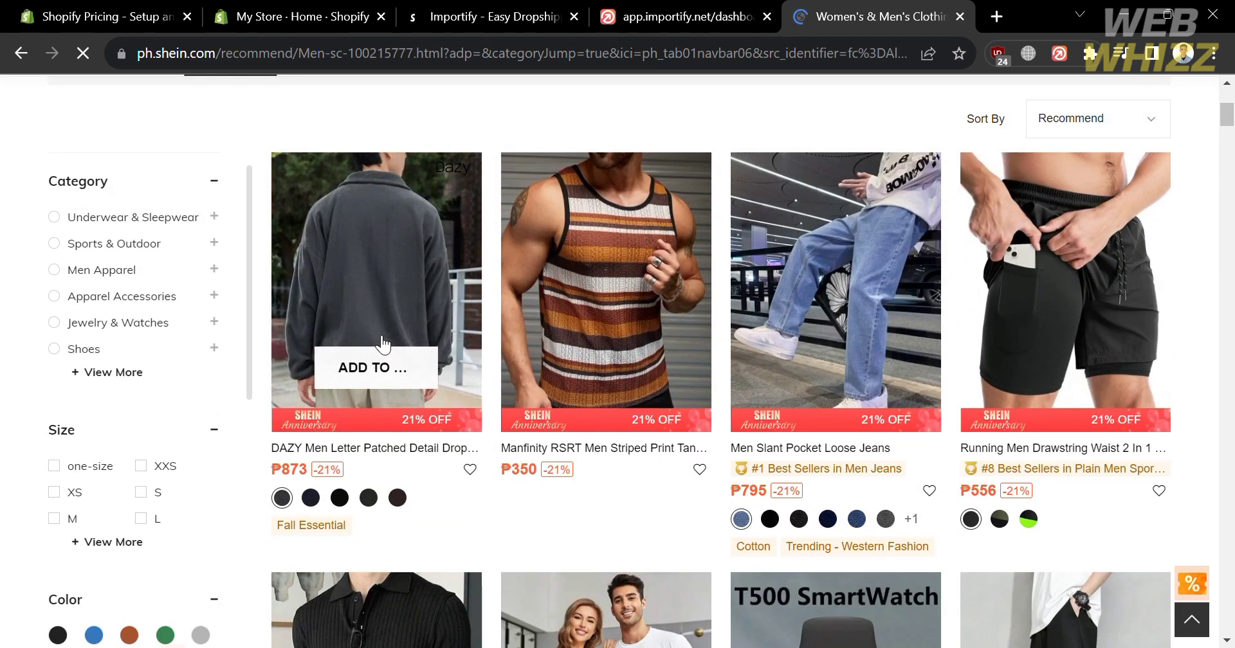
left_click(382, 339)
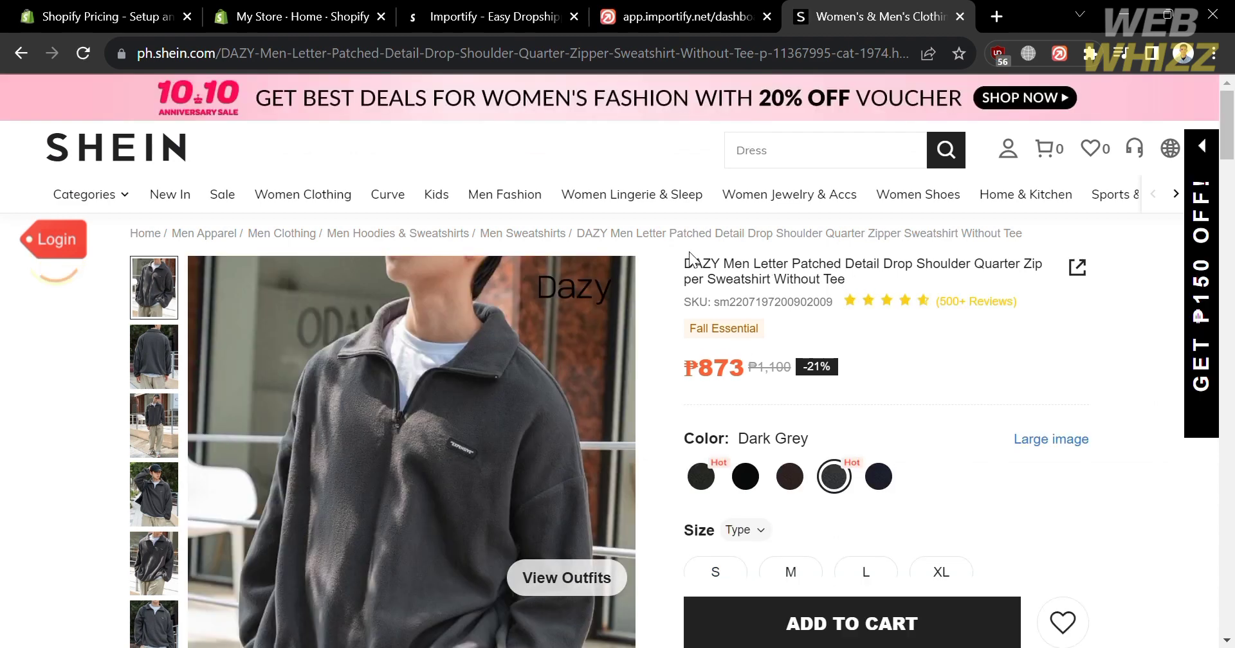
left_click_drag(684, 263, 851, 283)
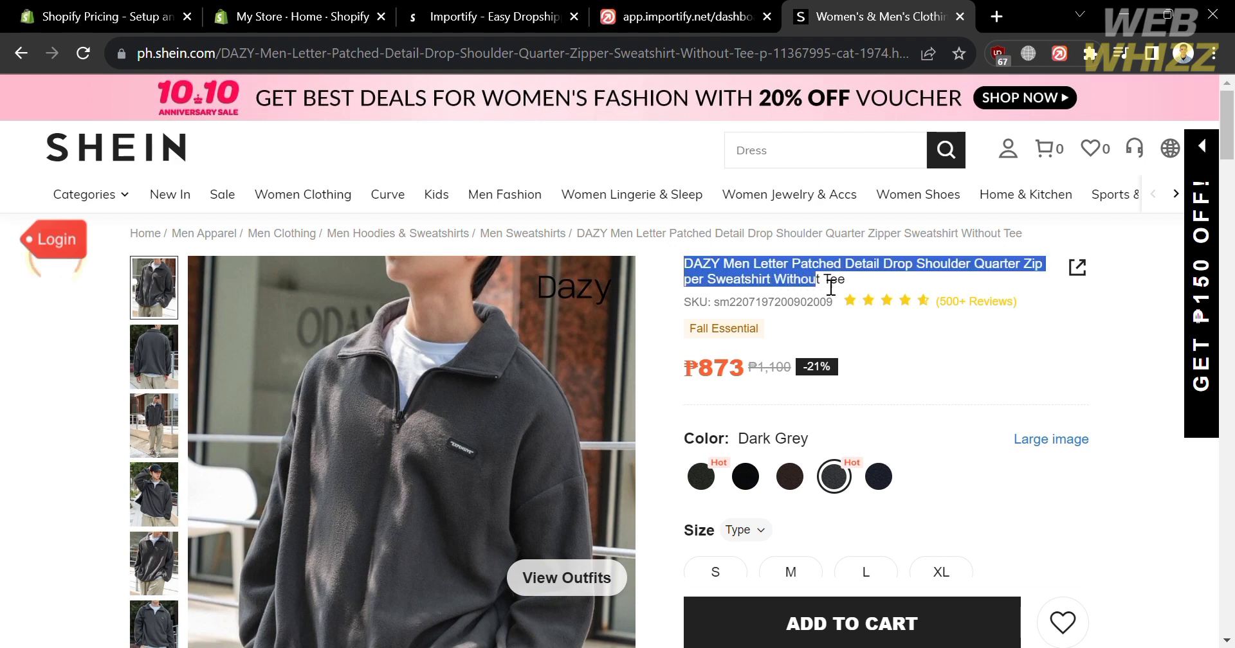
left_click(904, 277)
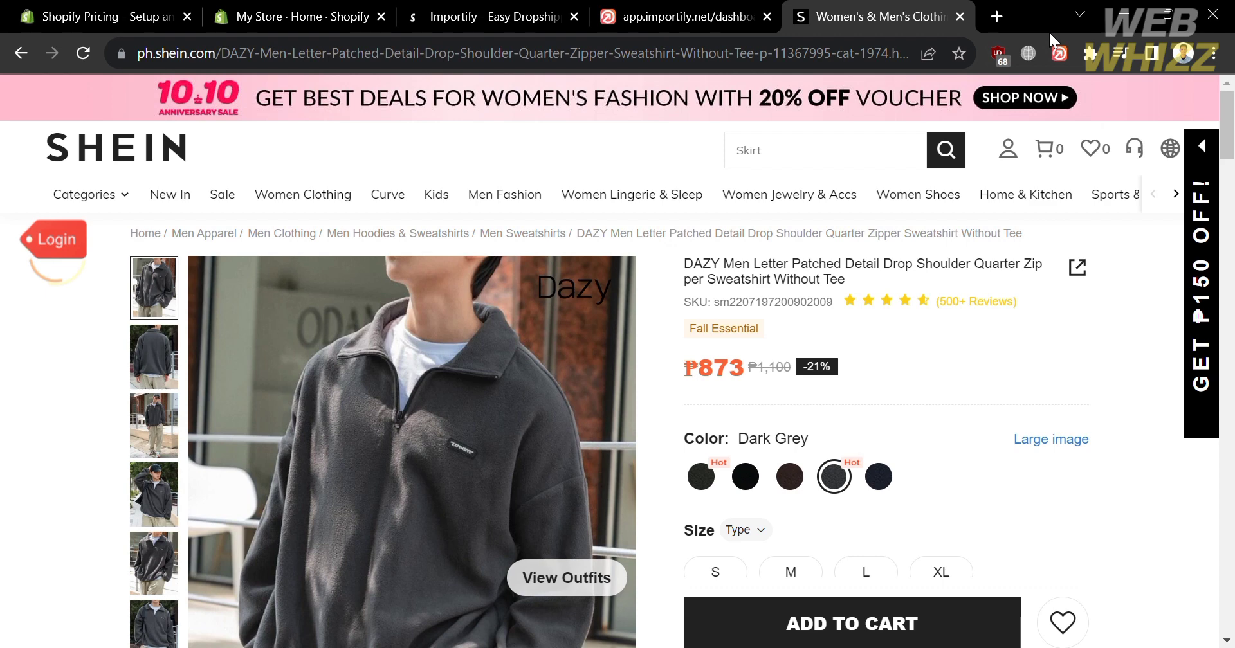
Start importing the DAZY sweatshirt with the Importify extension, and run the import a second time.
left_click(1060, 54)
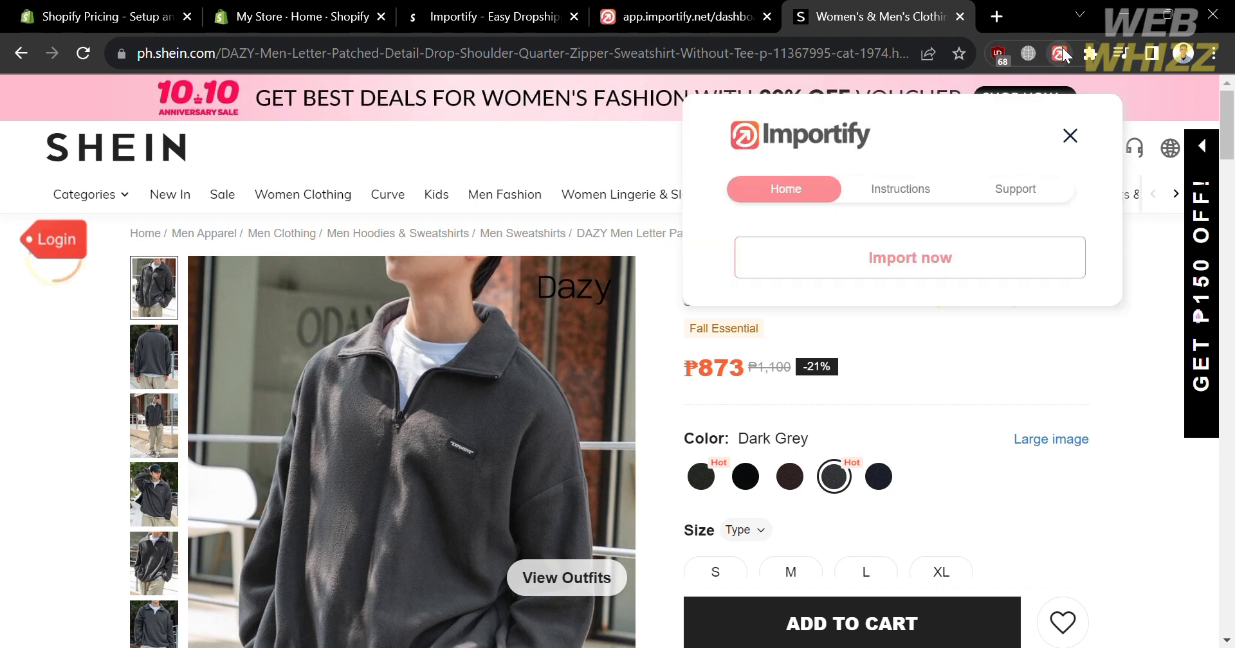
left_click(858, 252)
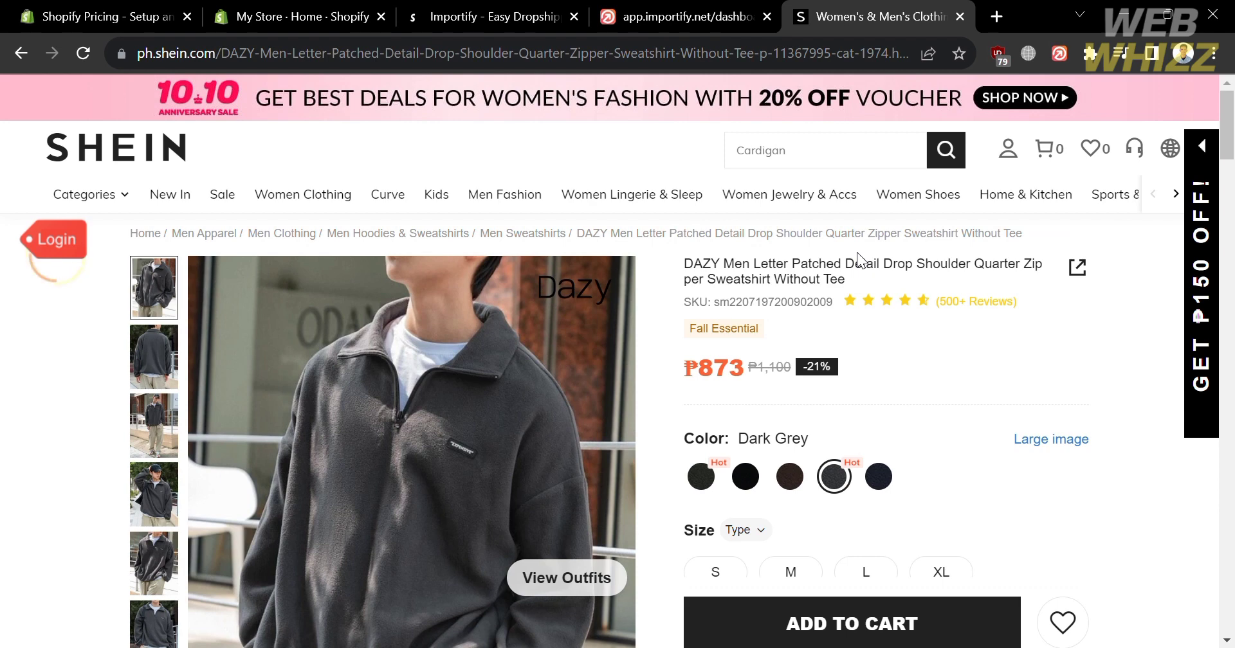
left_click(1063, 51)
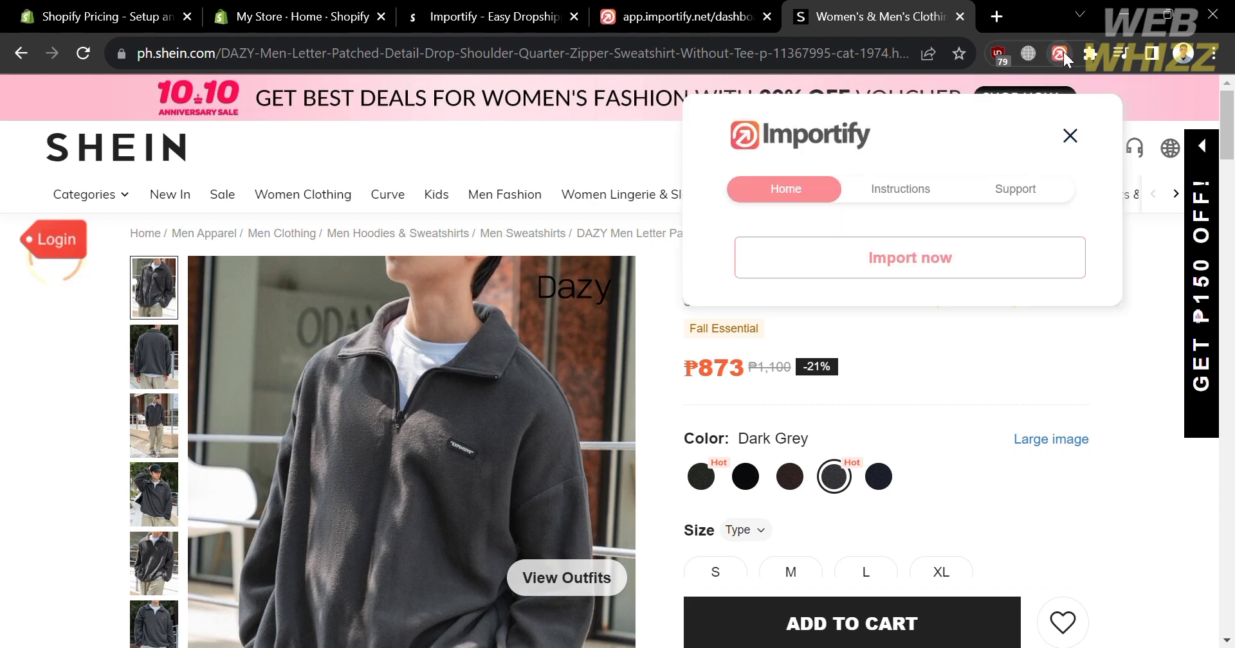
left_click(877, 271)
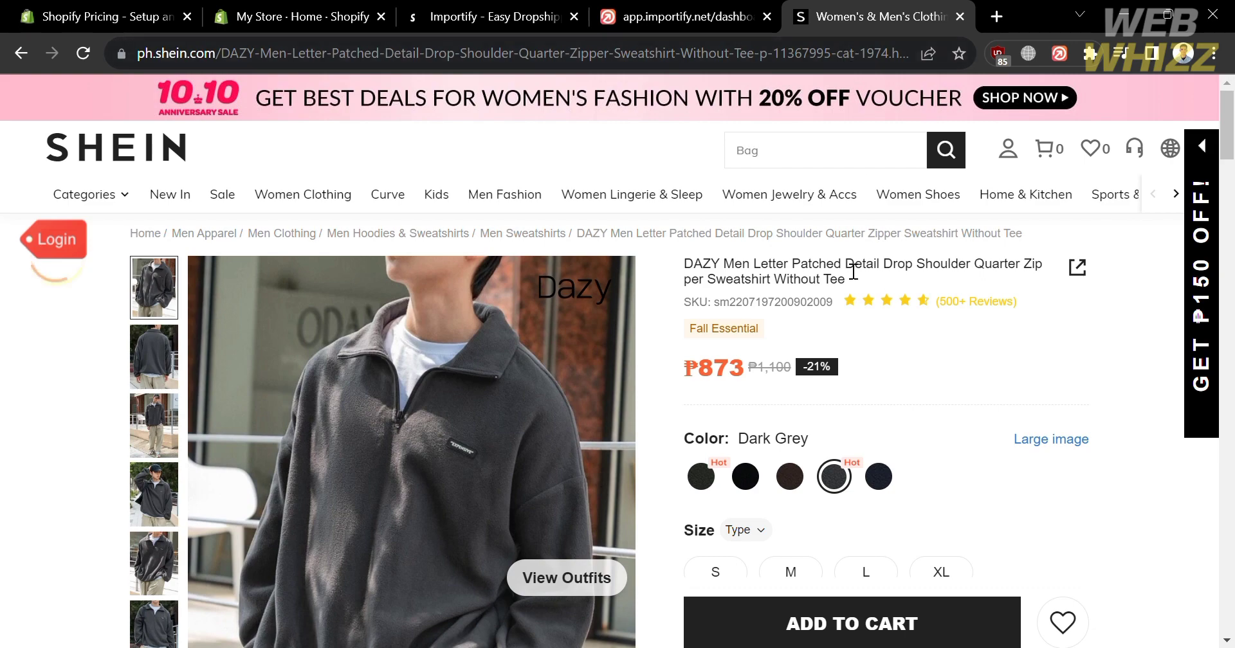
Try importing the DAZY quarter-zipper sweatshirt with the Importify extension again and look over its SHEIN product page.
scroll(842, 261, "down", 7)
scroll(843, 262, "up", 3)
scroll(842, 262, "up", 4)
left_click(1054, 52)
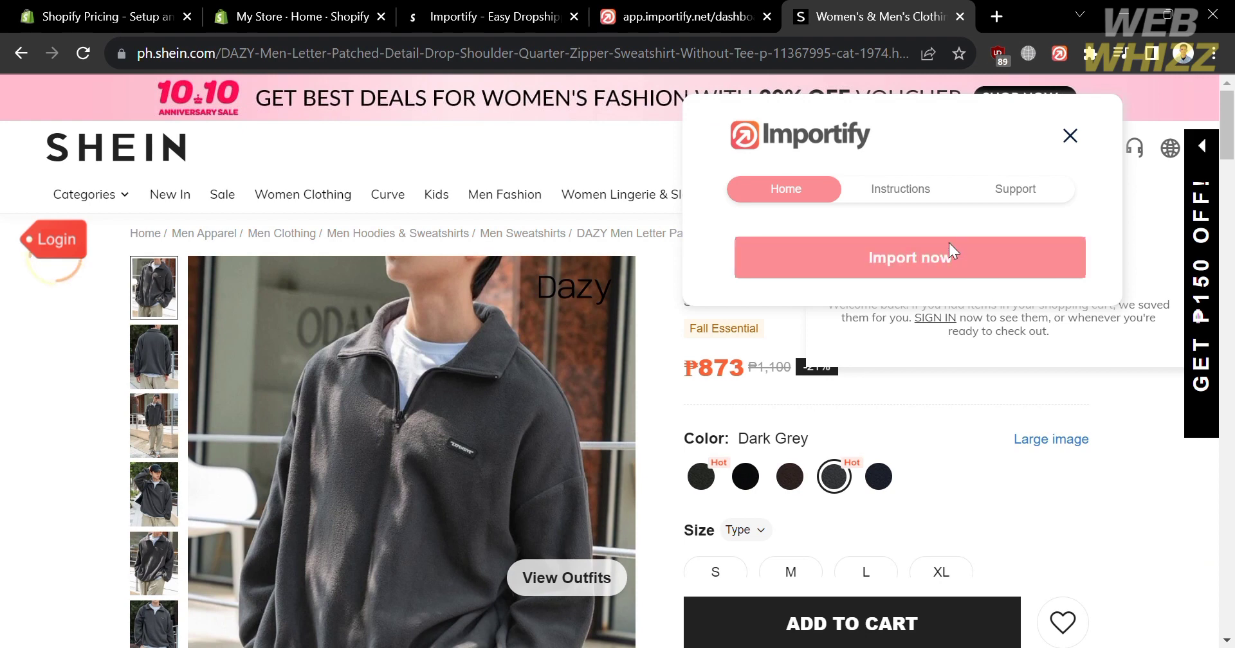
left_click(946, 266)
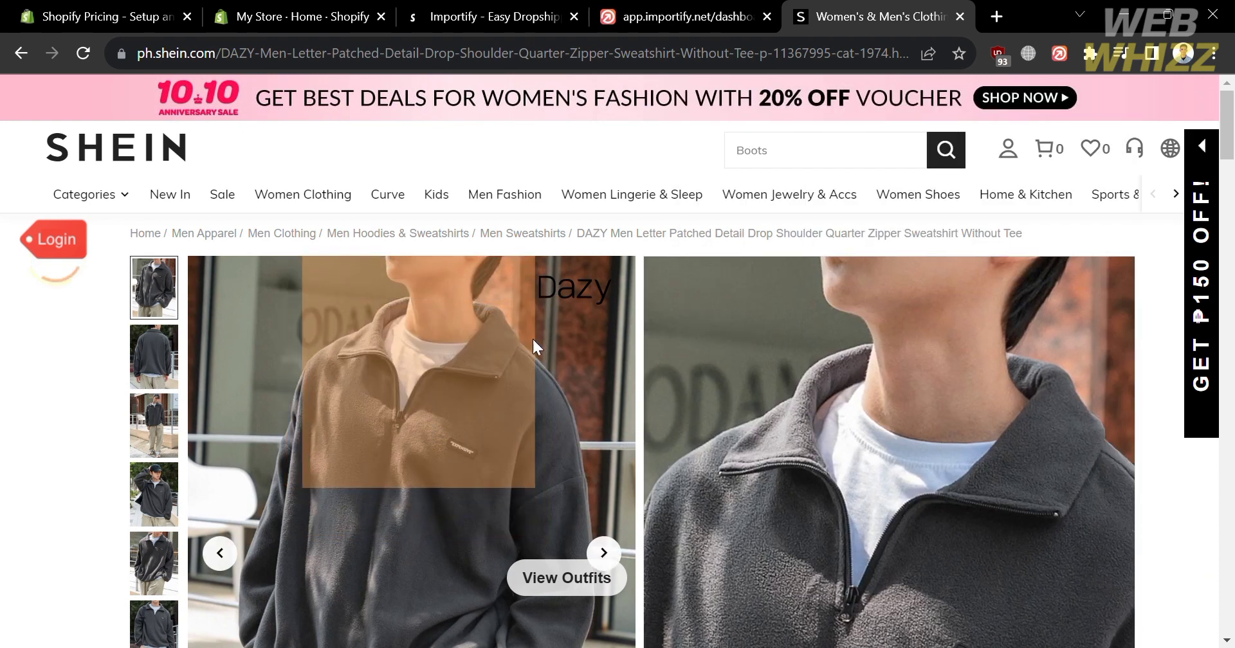
scroll(632, 389, "down", 6)
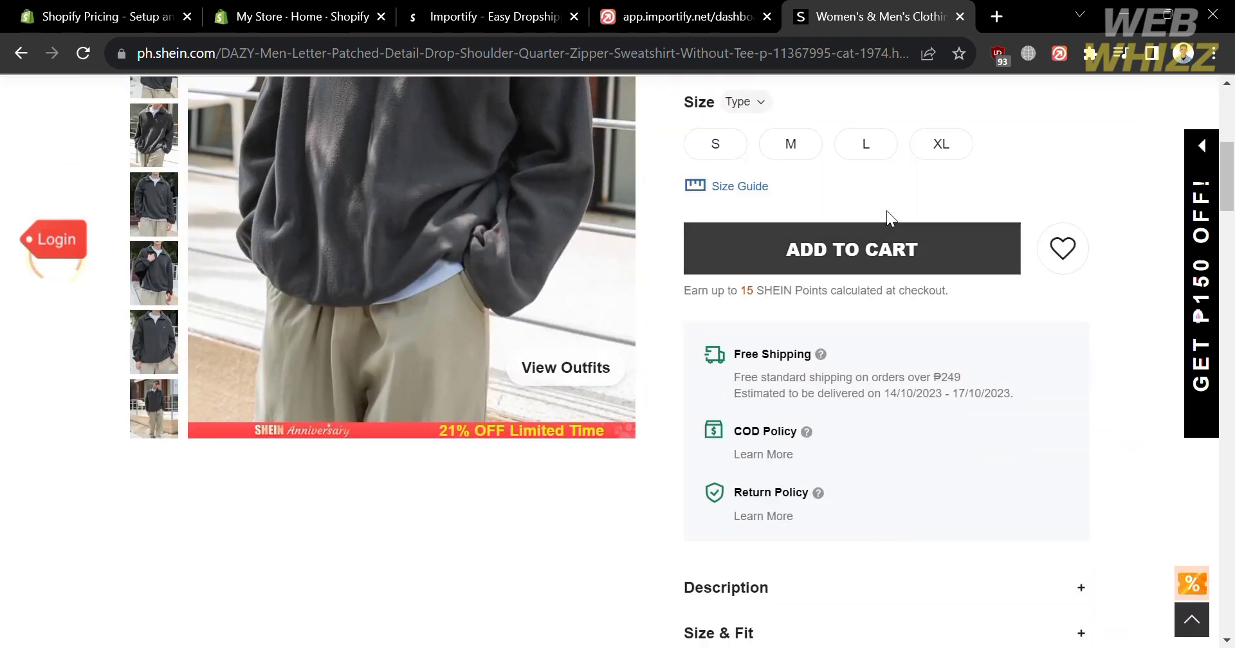
scroll(887, 210, "up", 7)
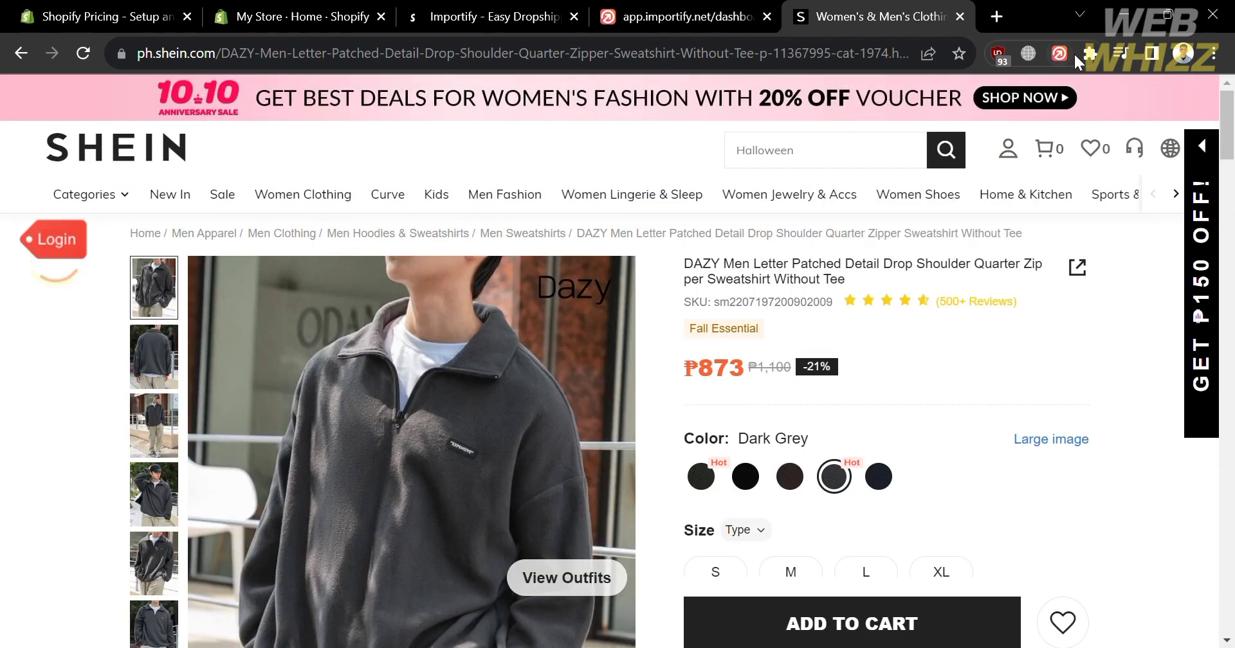
Switch to the Shopify admin, open the Online Store section and view the live storefront's home page.
left_click(296, 17)
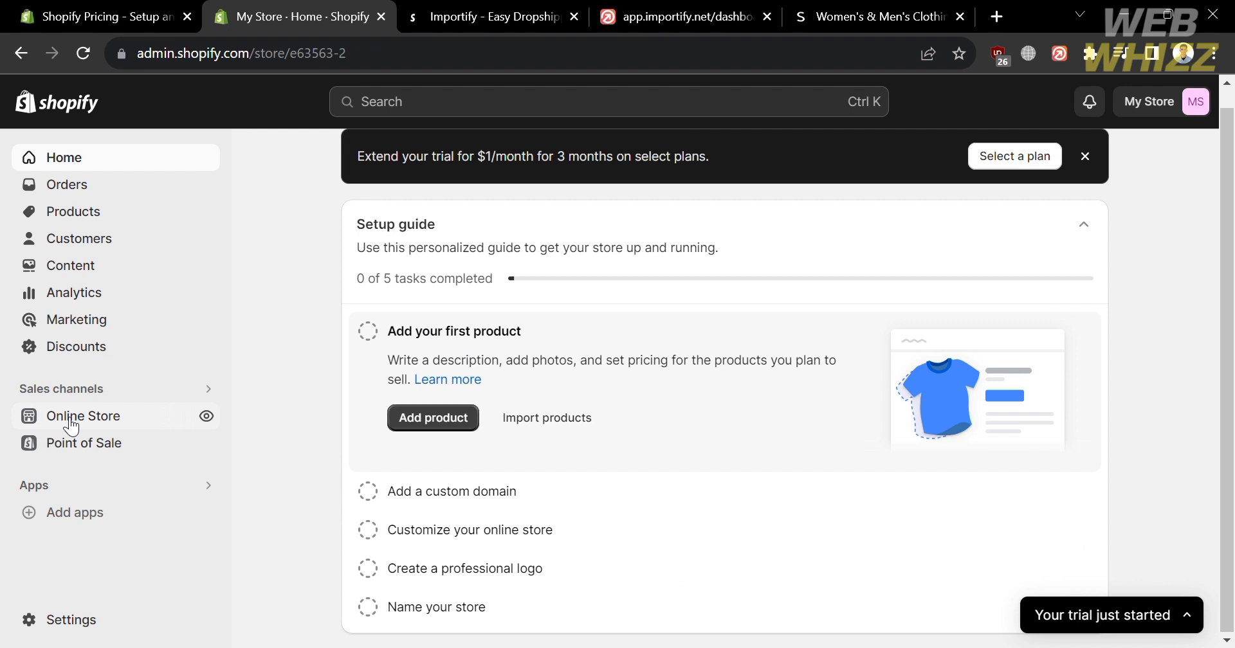
left_click(119, 420)
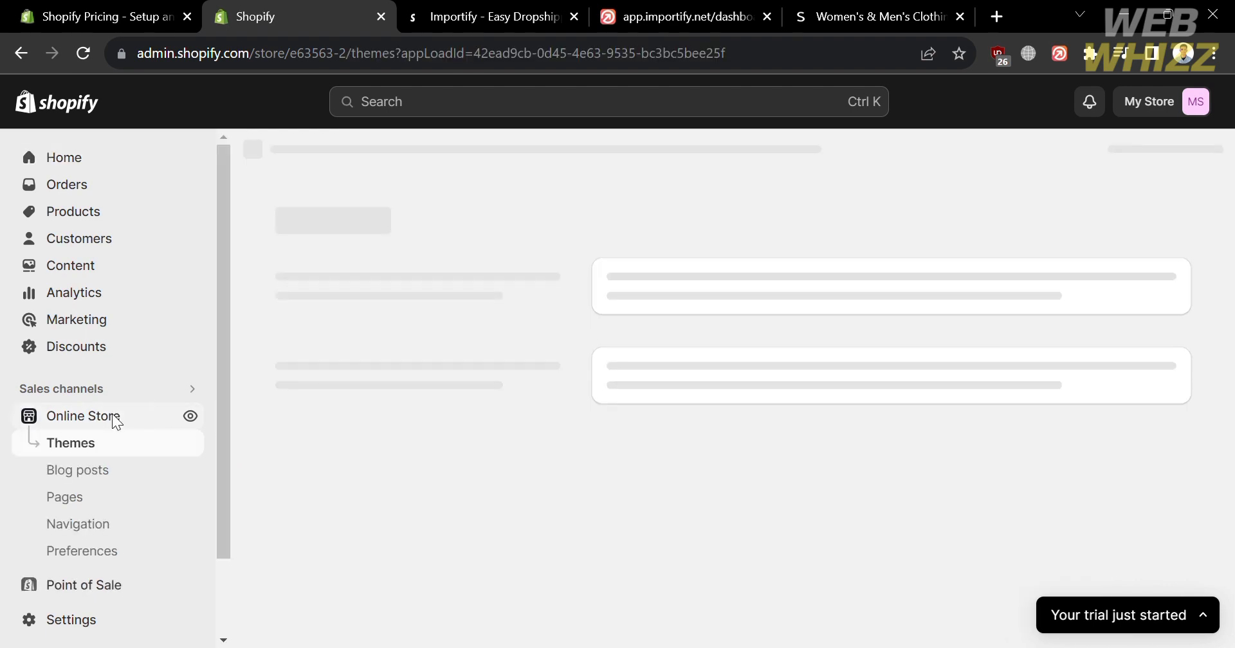
left_click(191, 415)
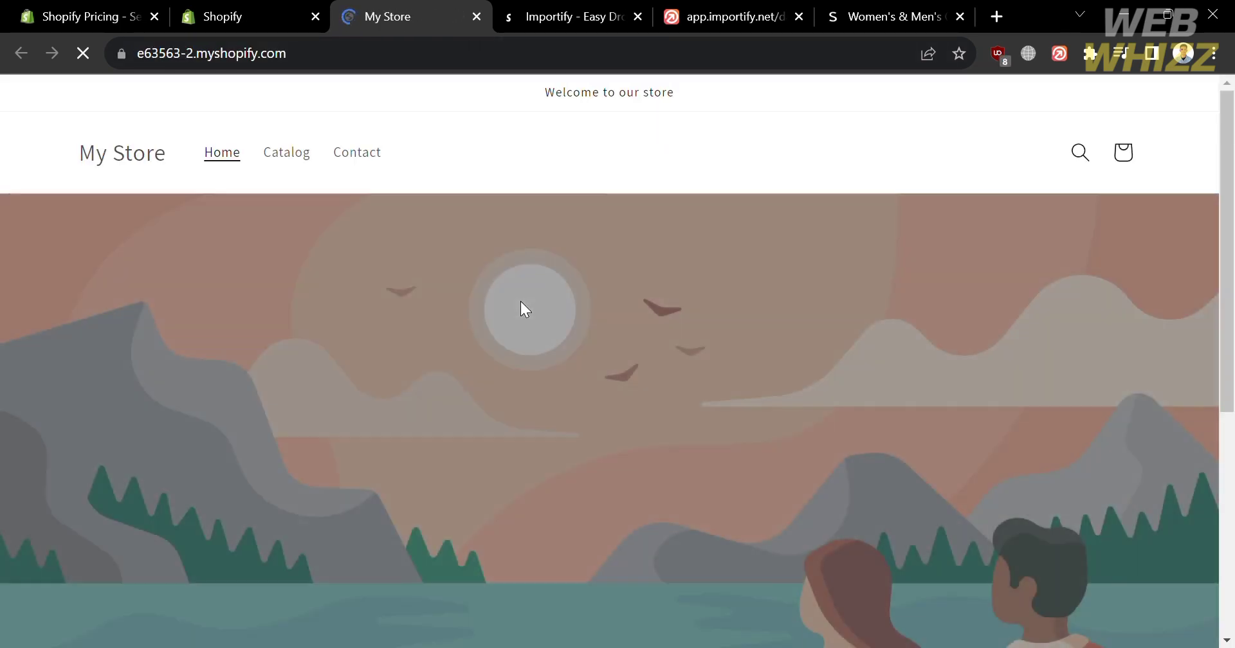
scroll(698, 480, "down", 5)
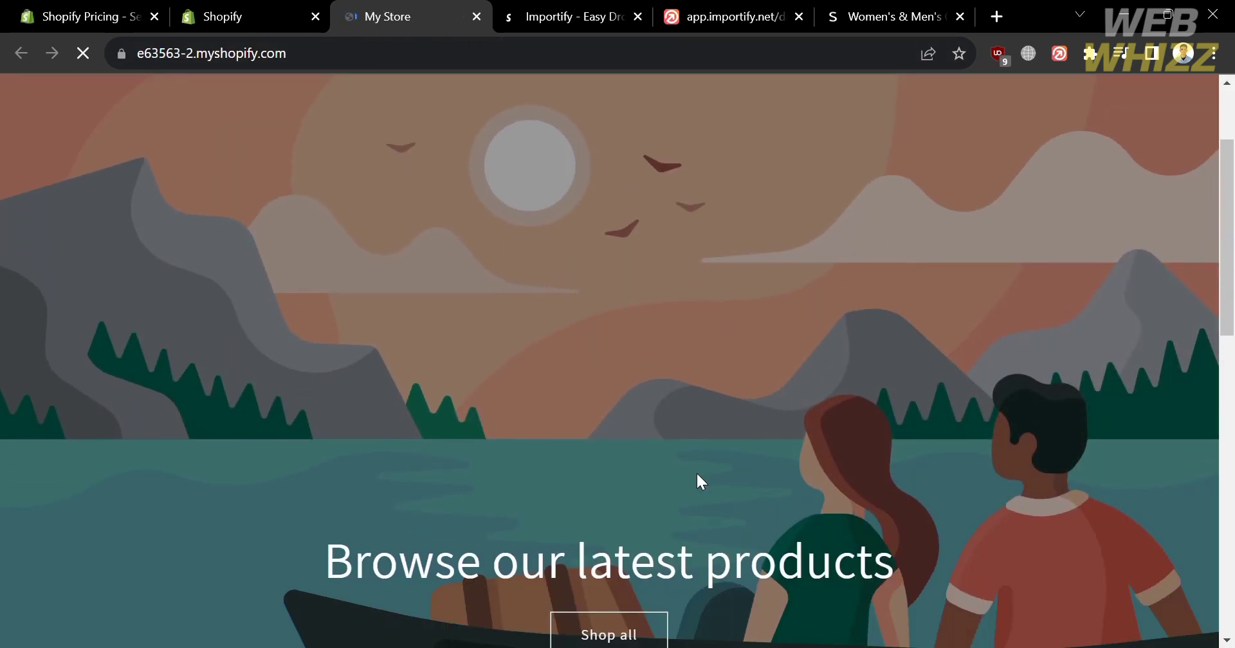
scroll(697, 479, "up", 5)
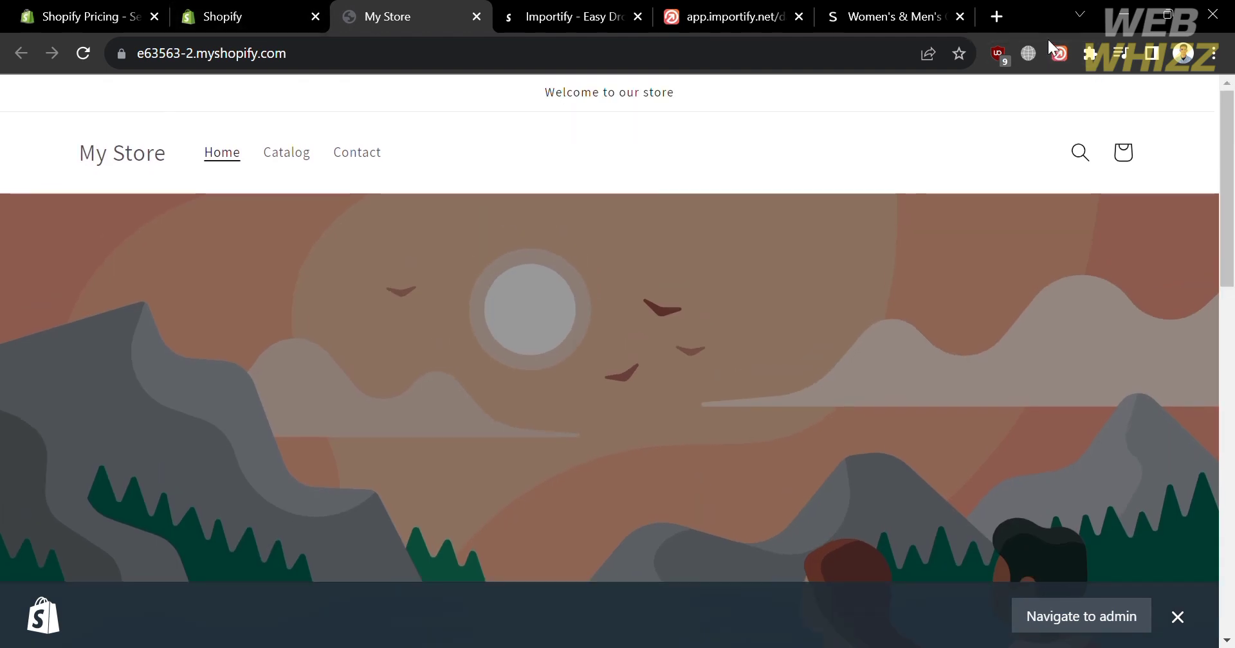
Return to the DAZY sweatshirt page on SHEIN and run the Importify import once more.
left_click(901, 12)
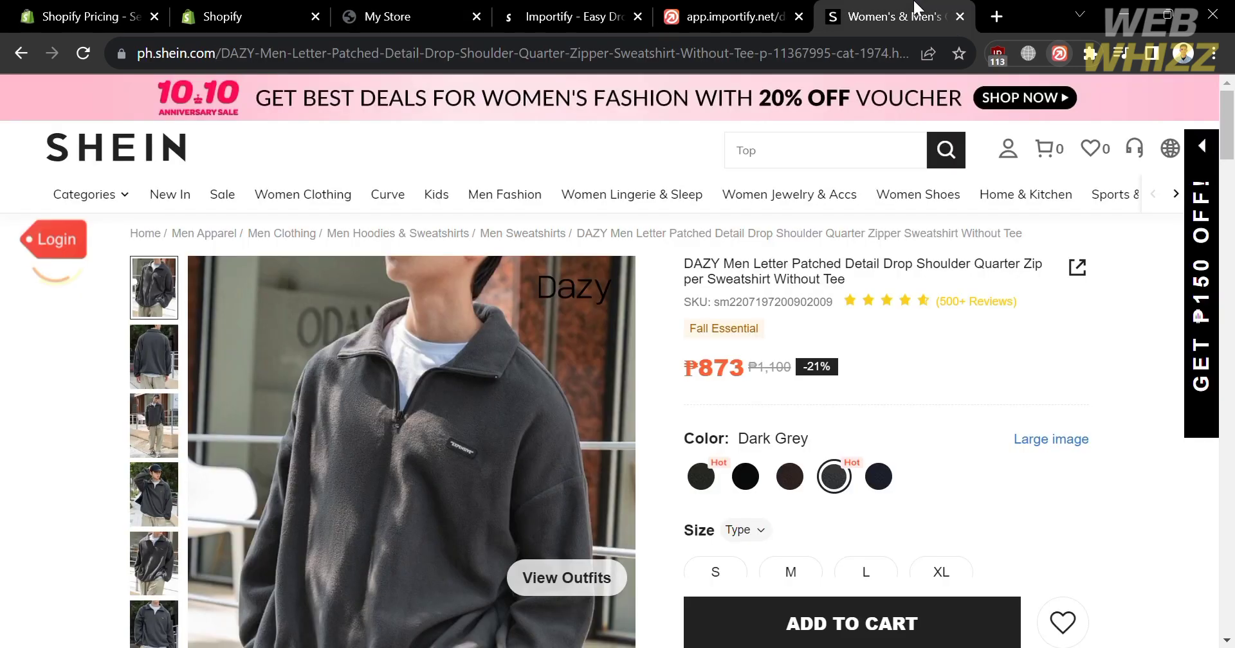
left_click(1055, 63)
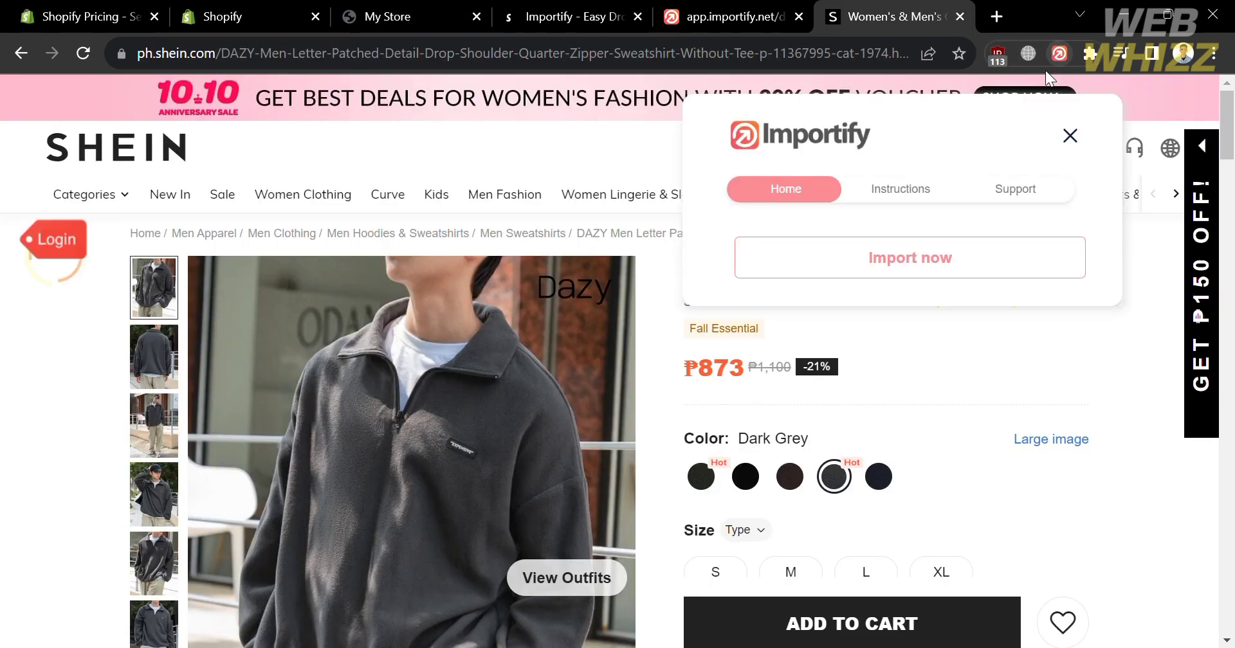
left_click(905, 259)
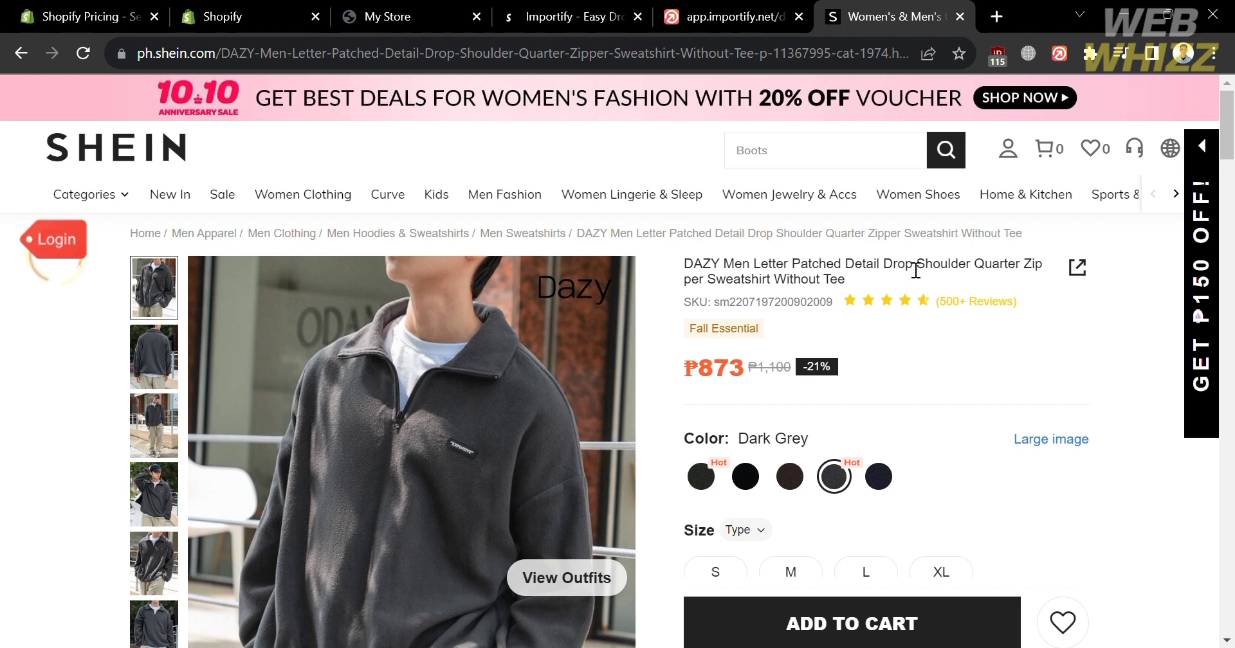